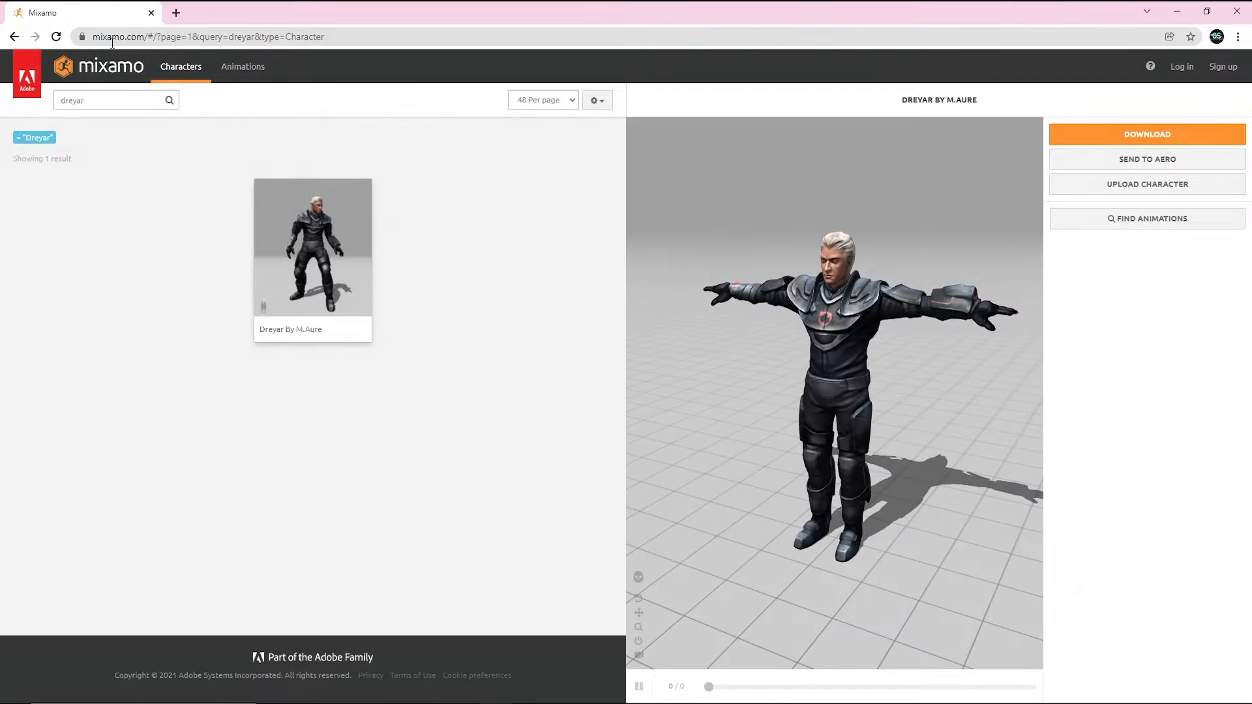
In Mixamo's Animations library, replace the 'dreyar' search with 'walking'.
drag(750, 336, 851, 405)
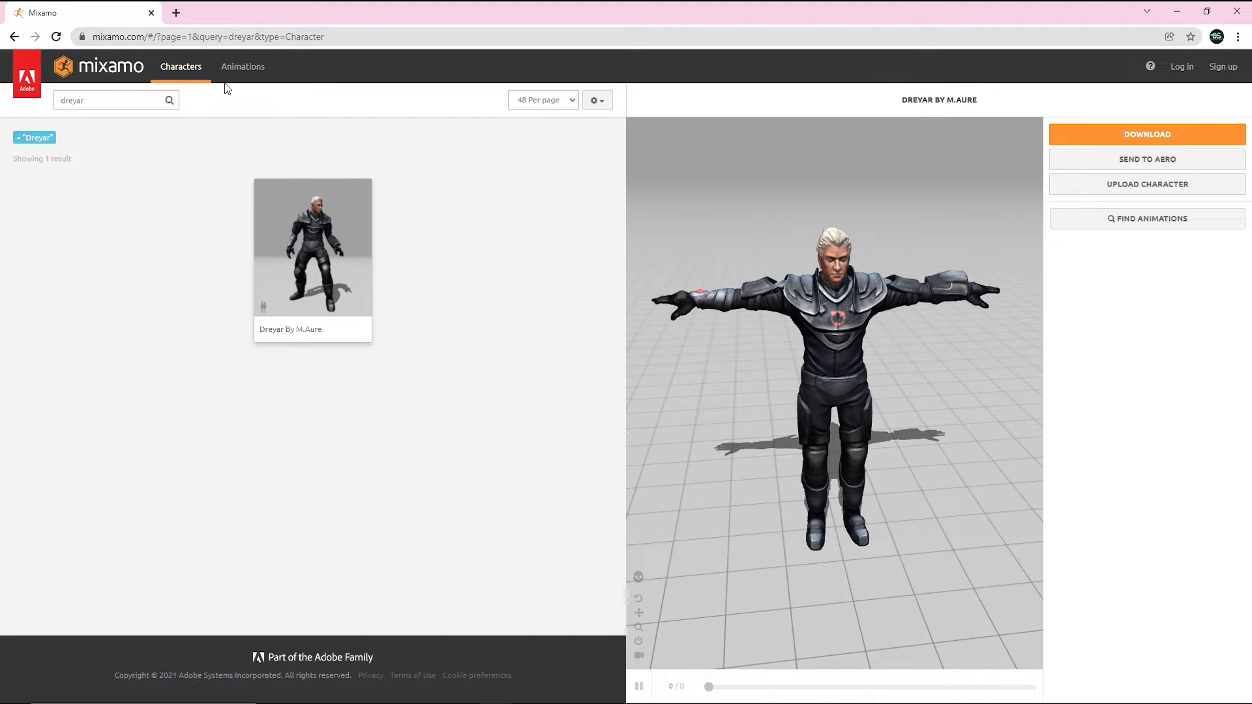
click(241, 67)
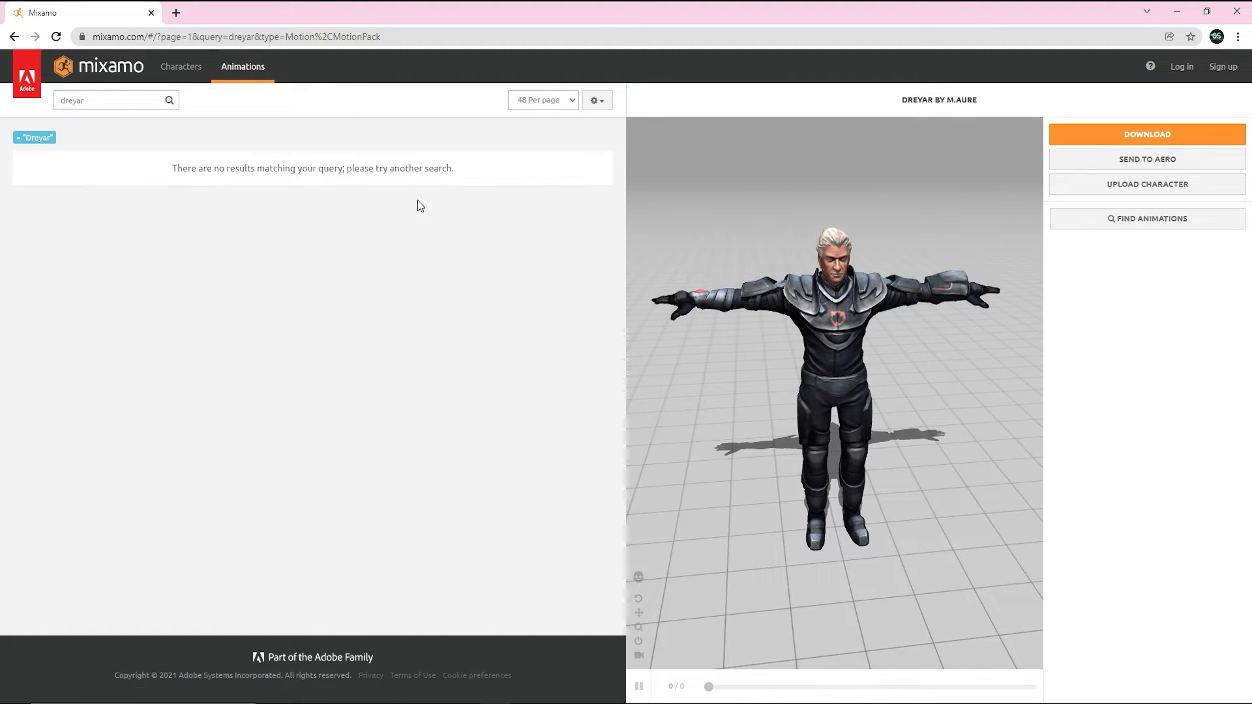
double_click(98, 101)
key(BackSpace)
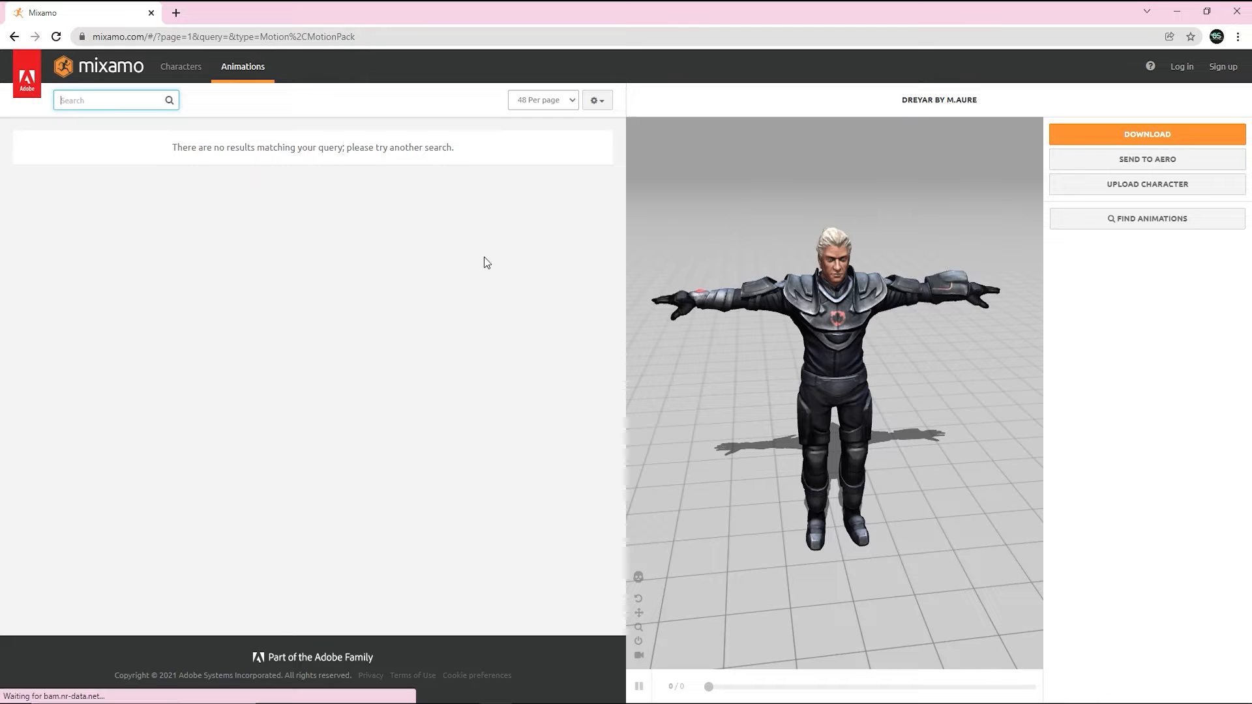
text(walki)
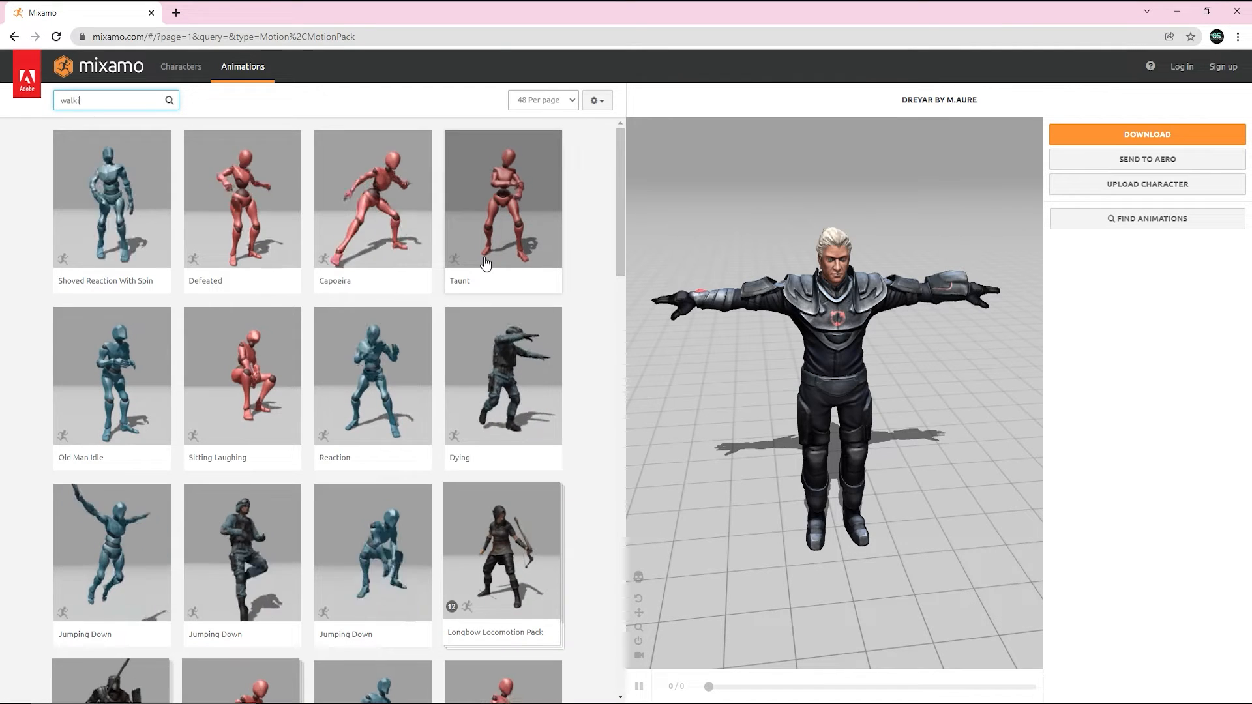
text(ng)
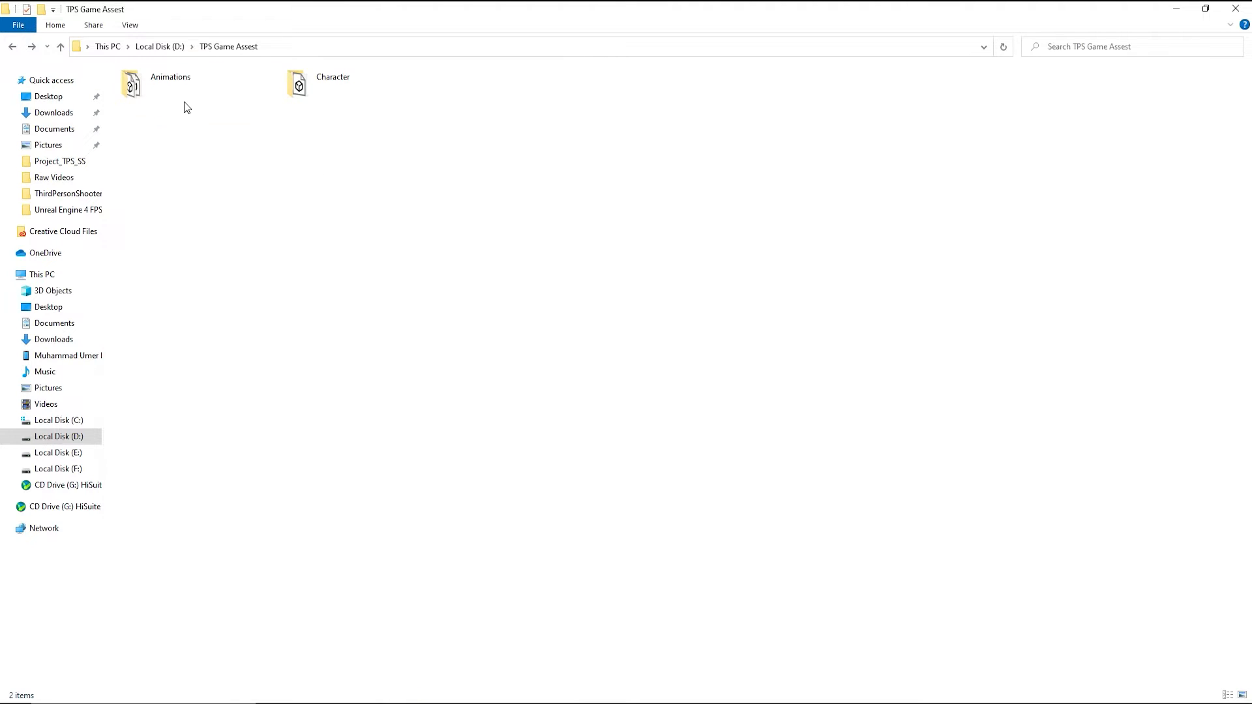
Open the Animations folder in TPS Game Assest, then return to the Unreal Editor.
double_click(168, 88)
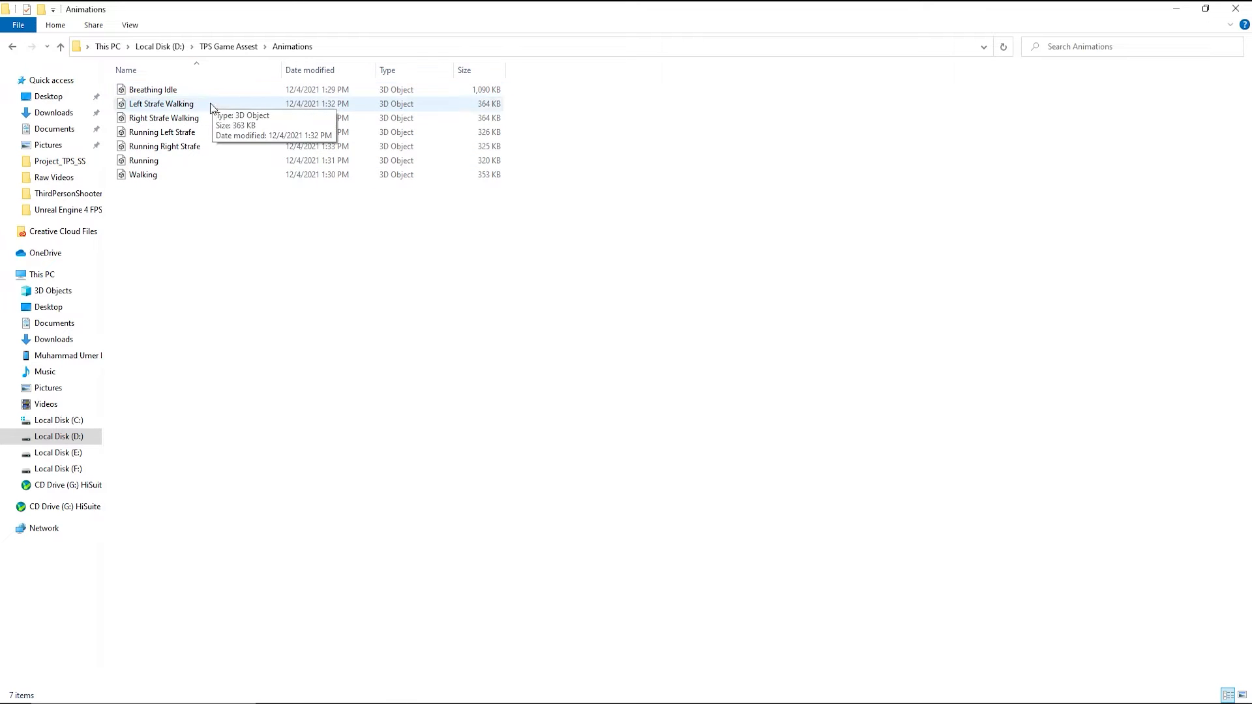
click(467, 702)
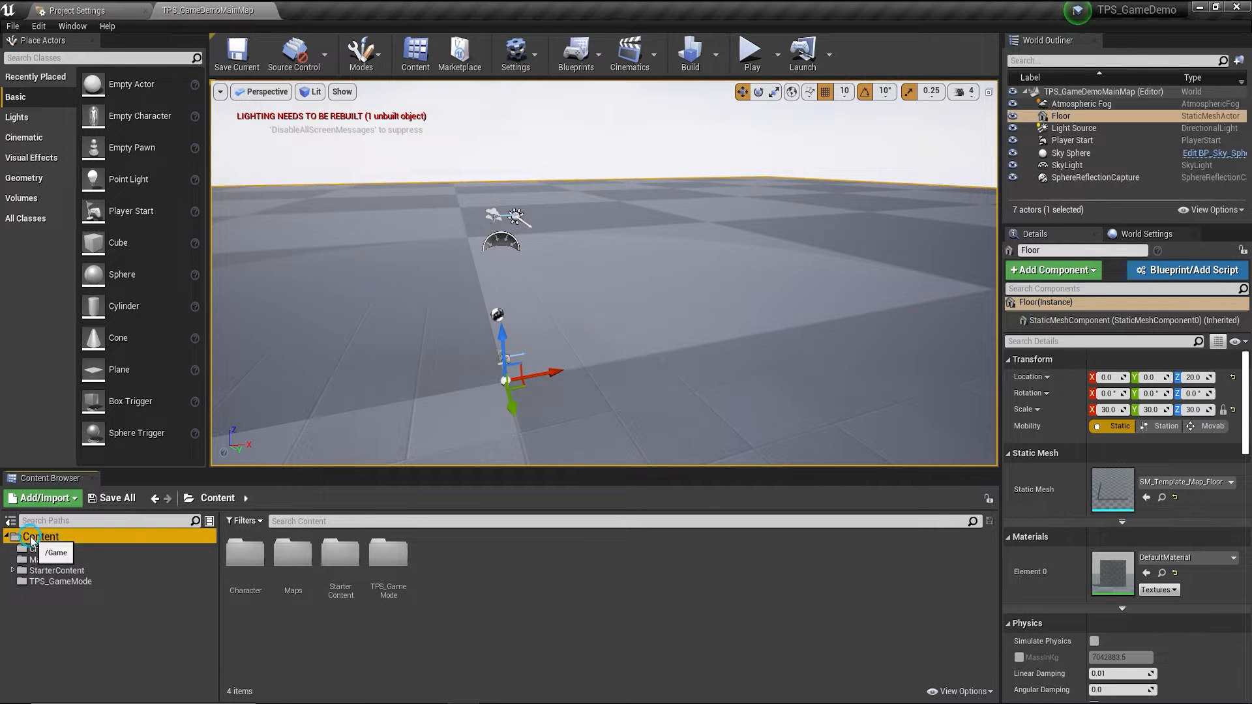
Create an Animation folder under Content containing an Animation_BP subfolder.
right_click(52, 537)
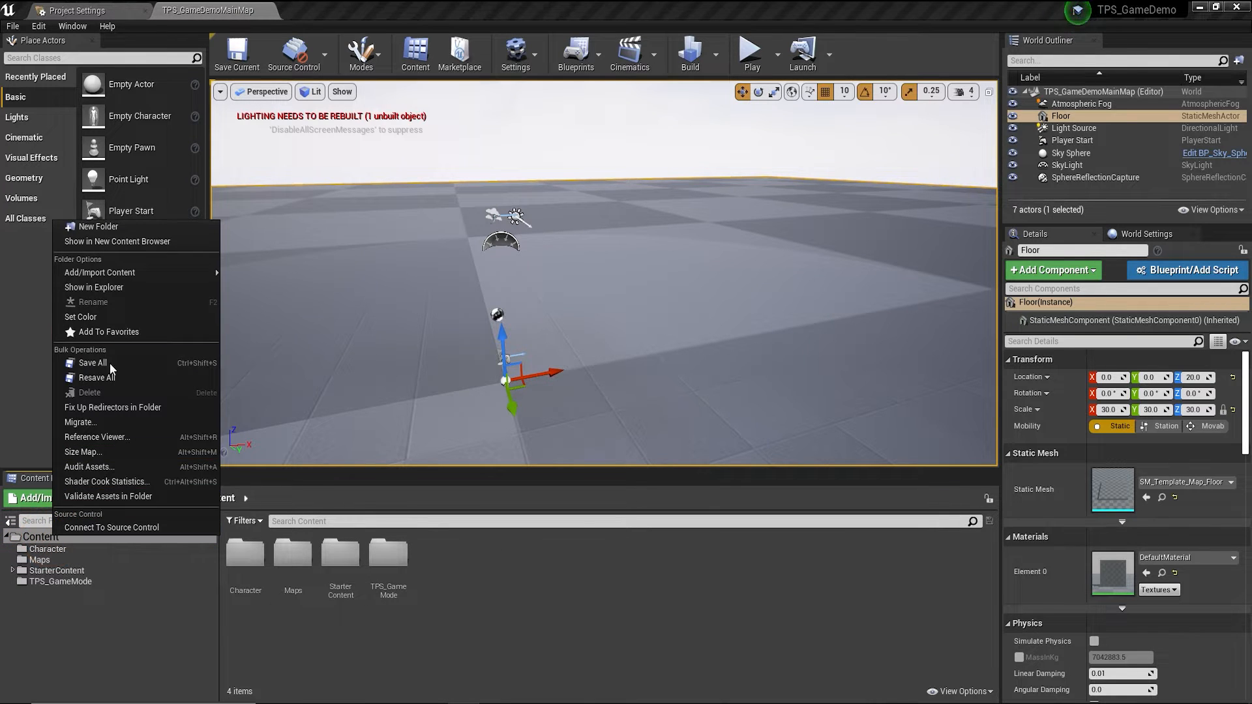
click(95, 227)
text(A)
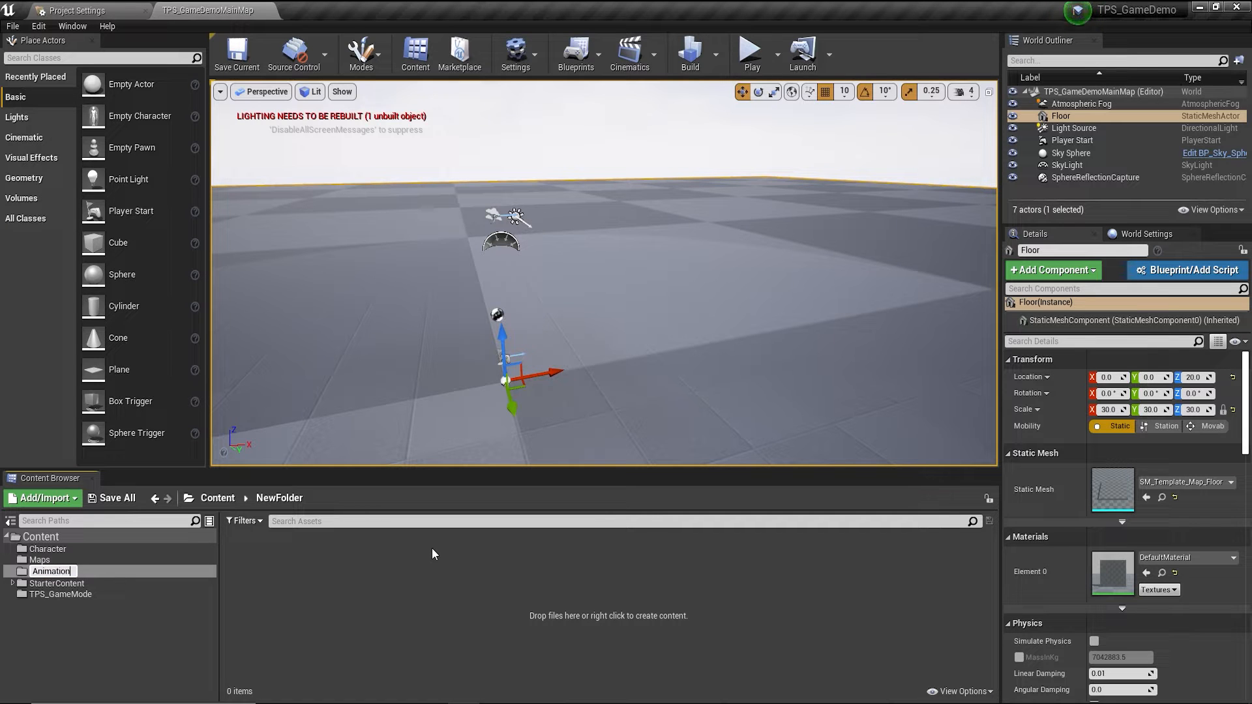
text(nimation)
key(Return)
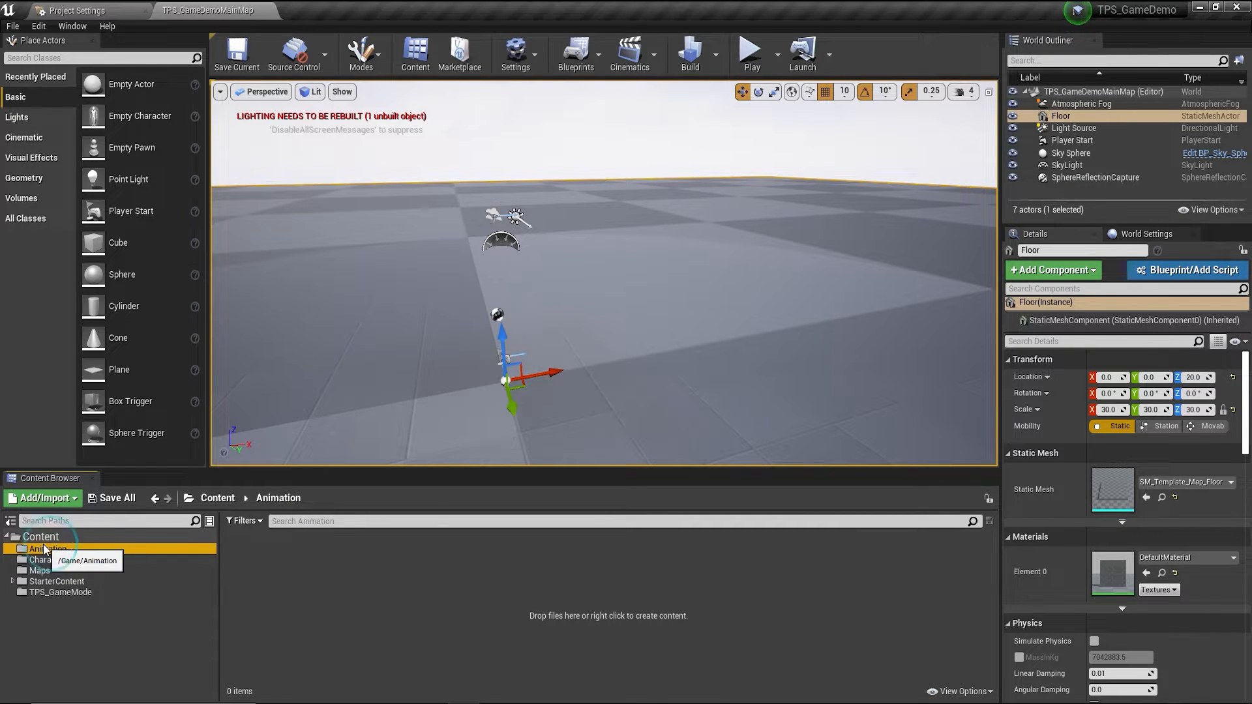
right_click(302, 589)
click(340, 197)
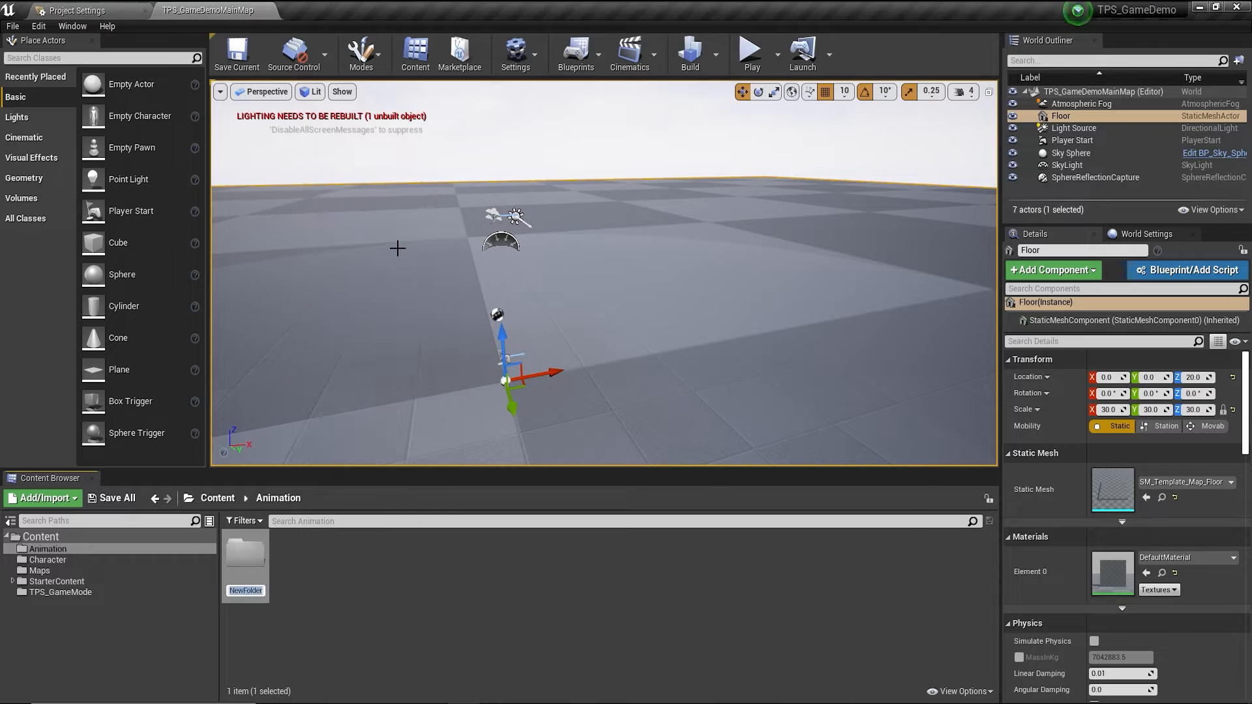
text(A)
text(nimation)
text(_BP)
key(Return)
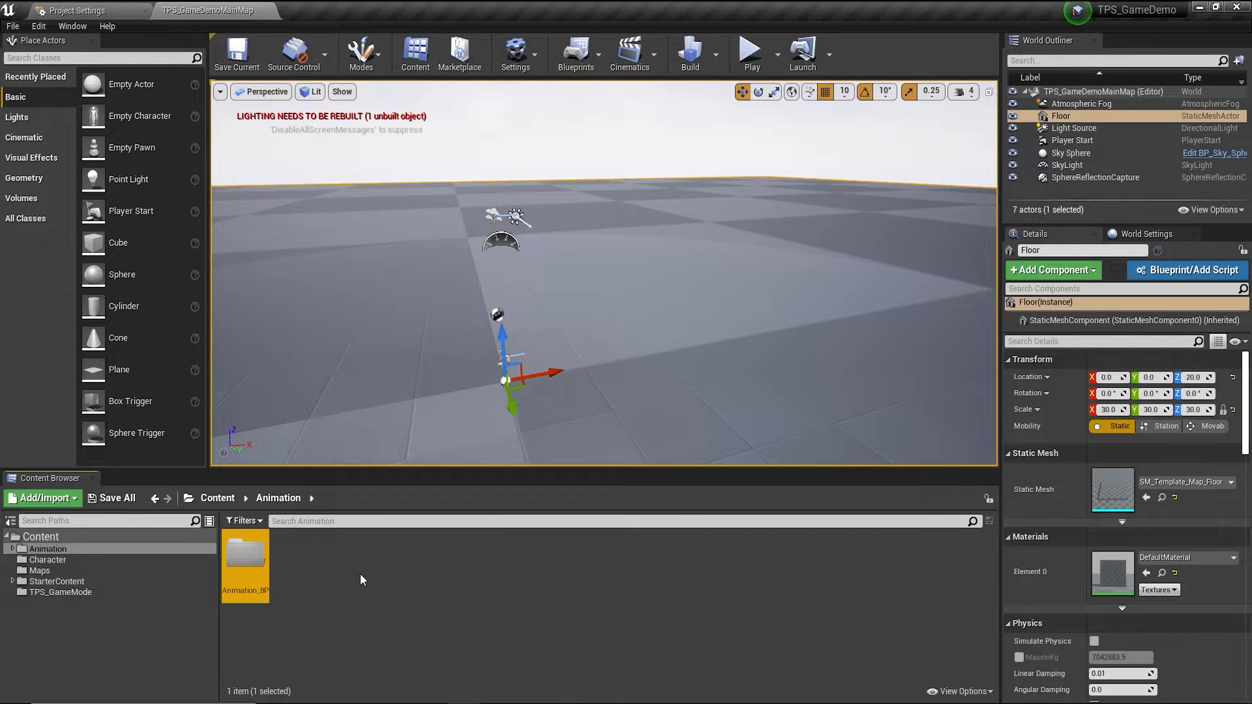
Add a Chac_Animation subfolder inside Animation and open it.
right_click(360, 573)
click(408, 188)
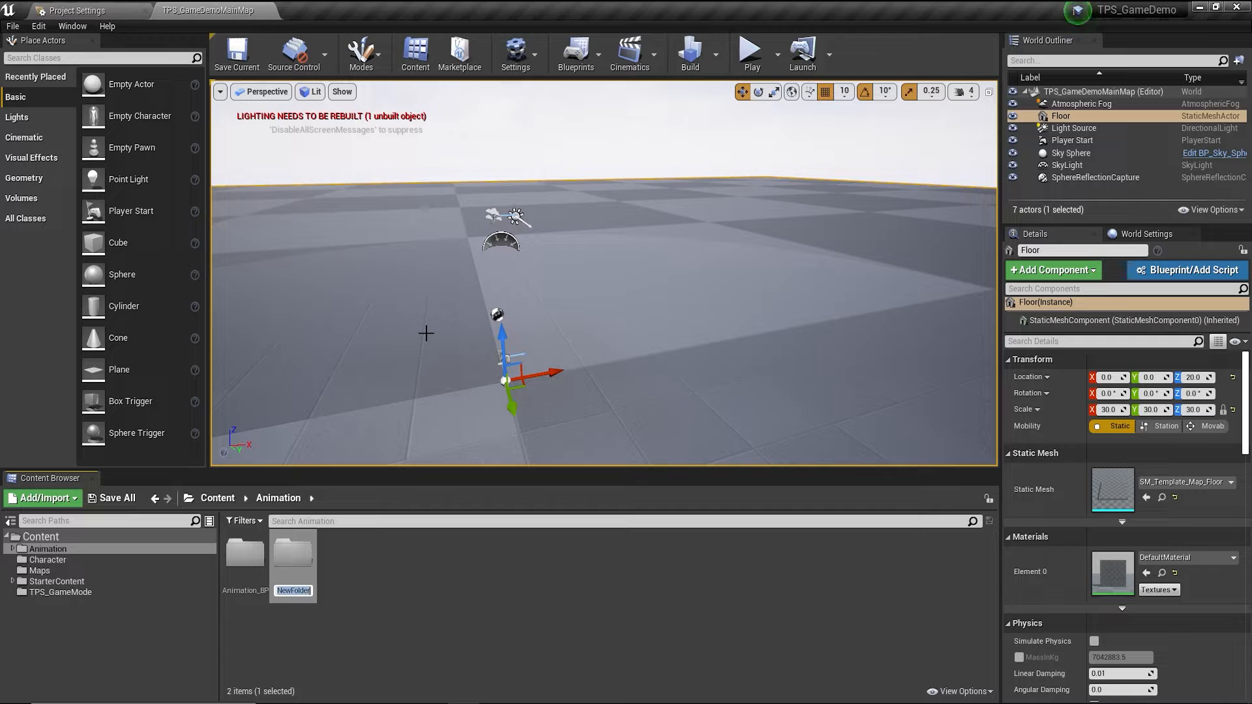
text(aNIM)
key(BackSpace)
key(BackSpace)
key(BackSpace)
key(BackSpace)
text(Animation)
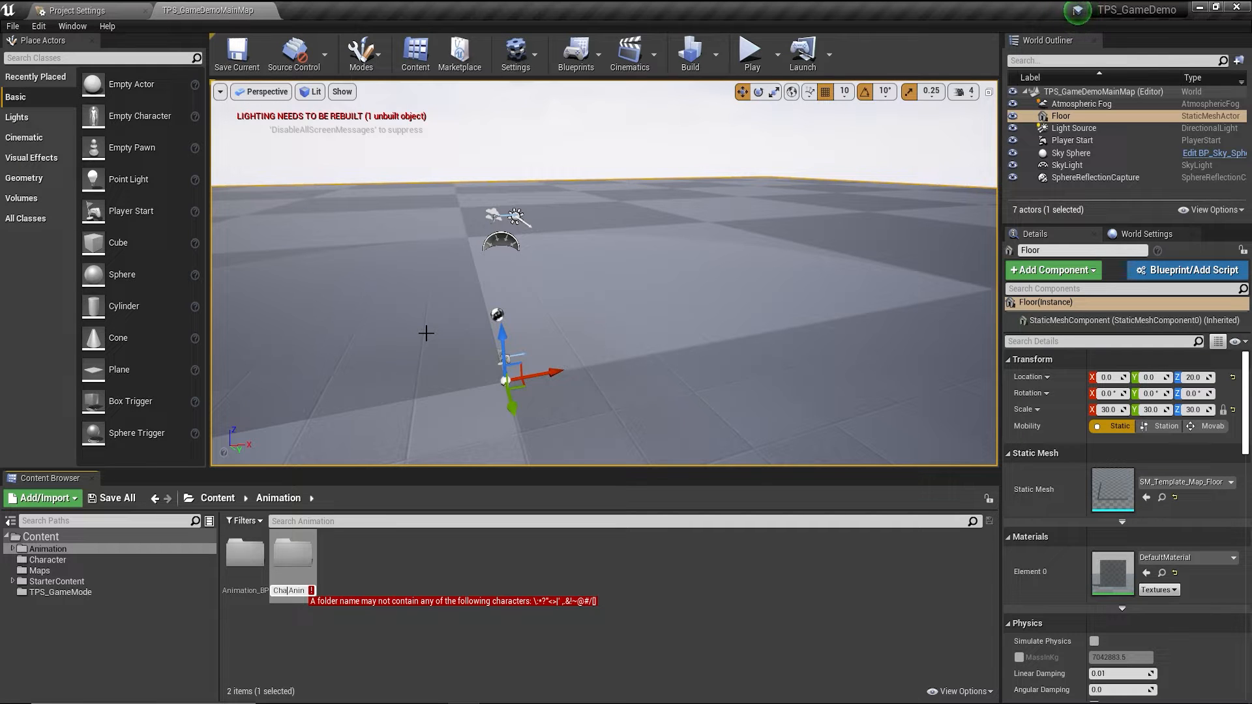
key(BackSpace)
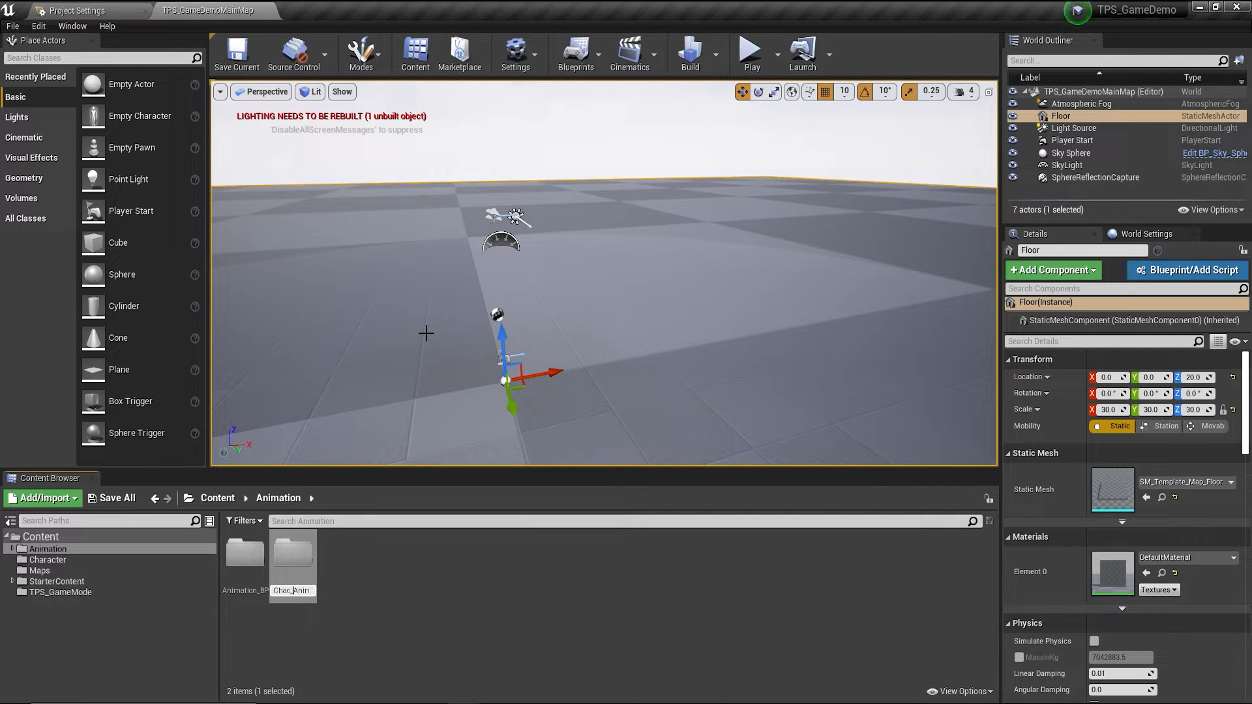
text(_)
key(Return)
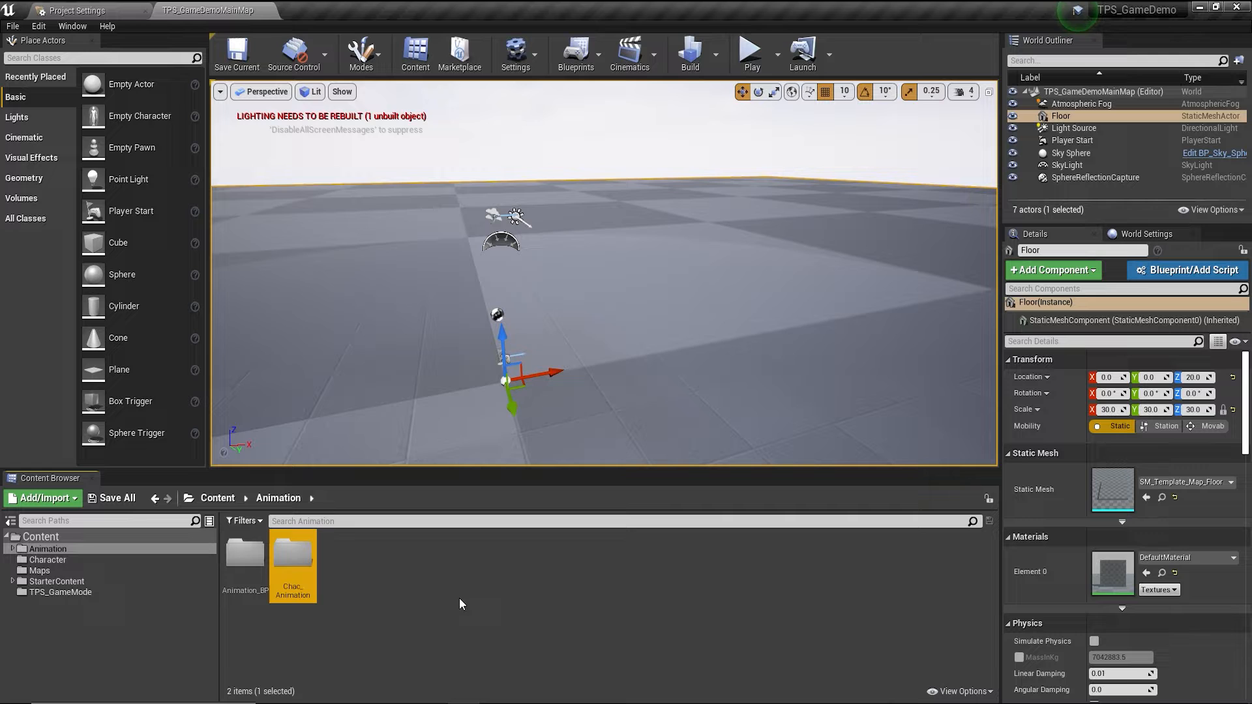
double_click(291, 554)
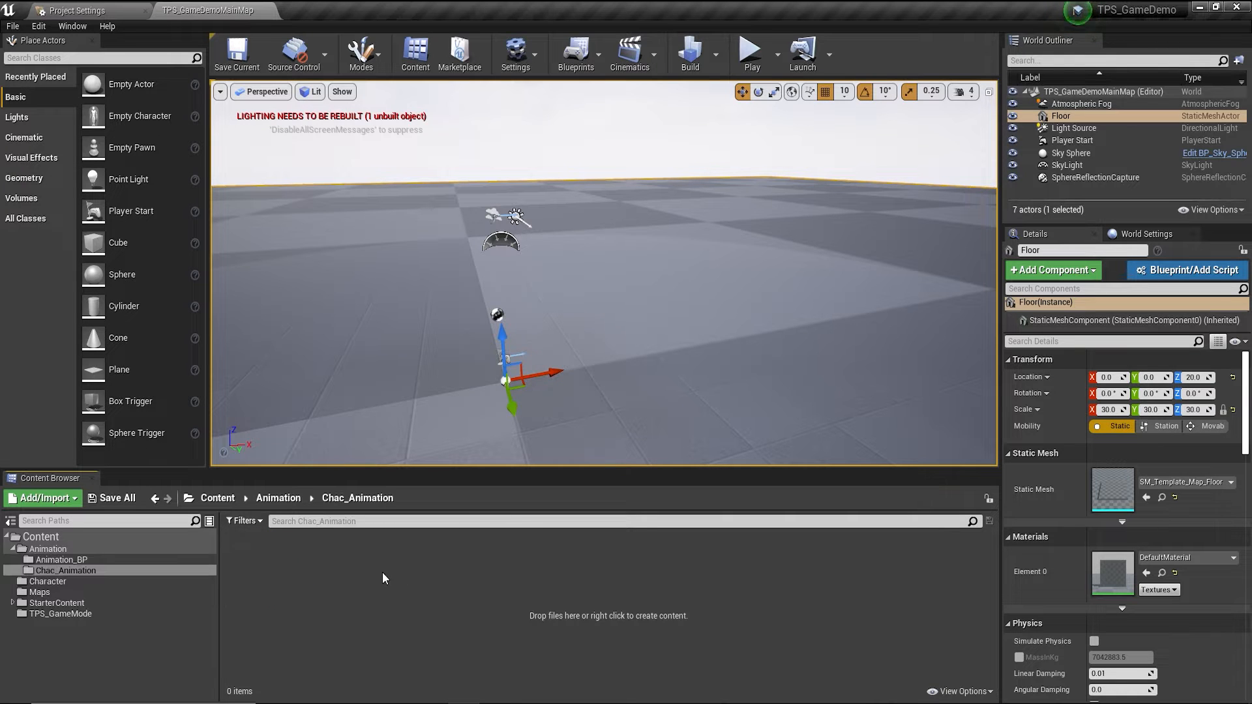
key(alt+Tab)
Import all seven animation files using TPS_Character_Skeleton as their skeleton.
drag(447, 236, 386, 590)
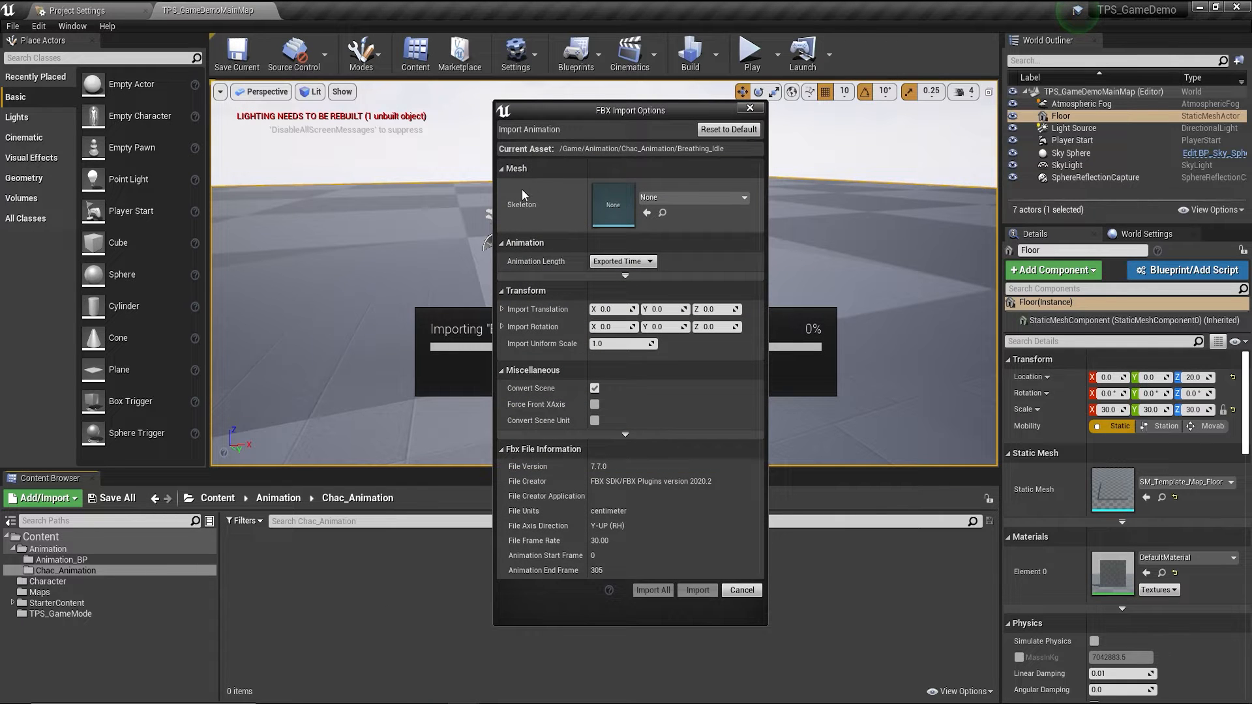
click(717, 197)
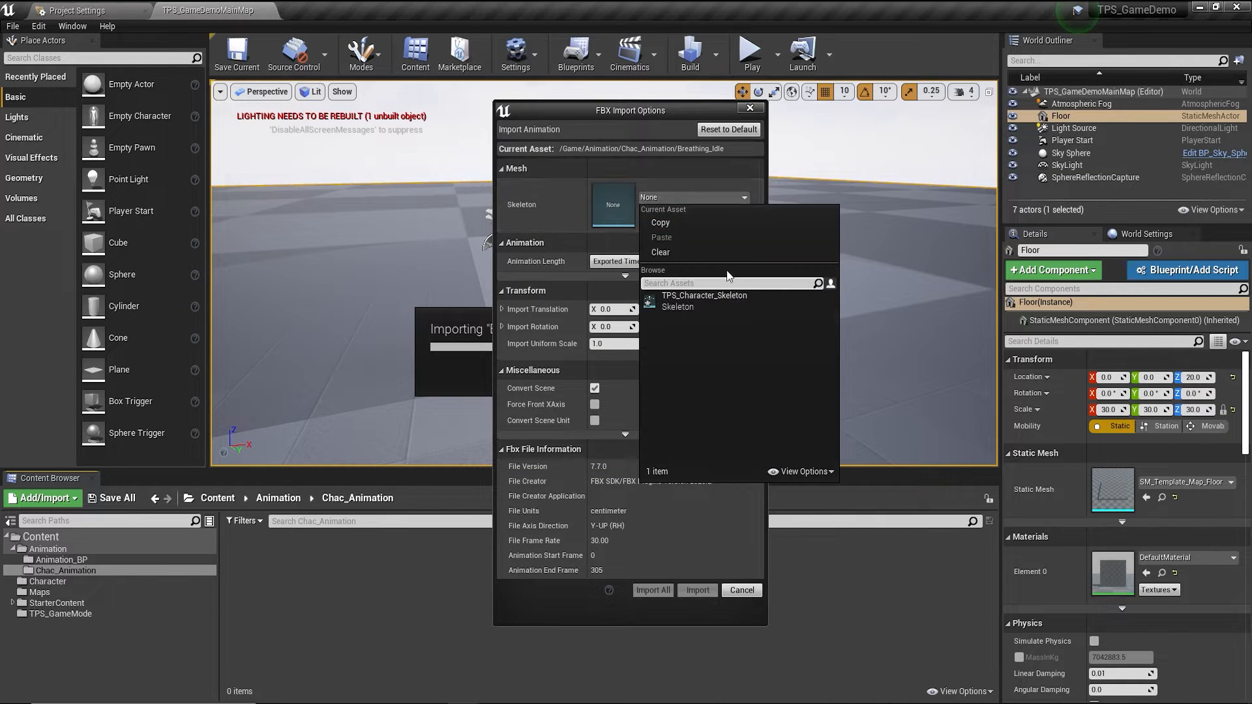
click(685, 302)
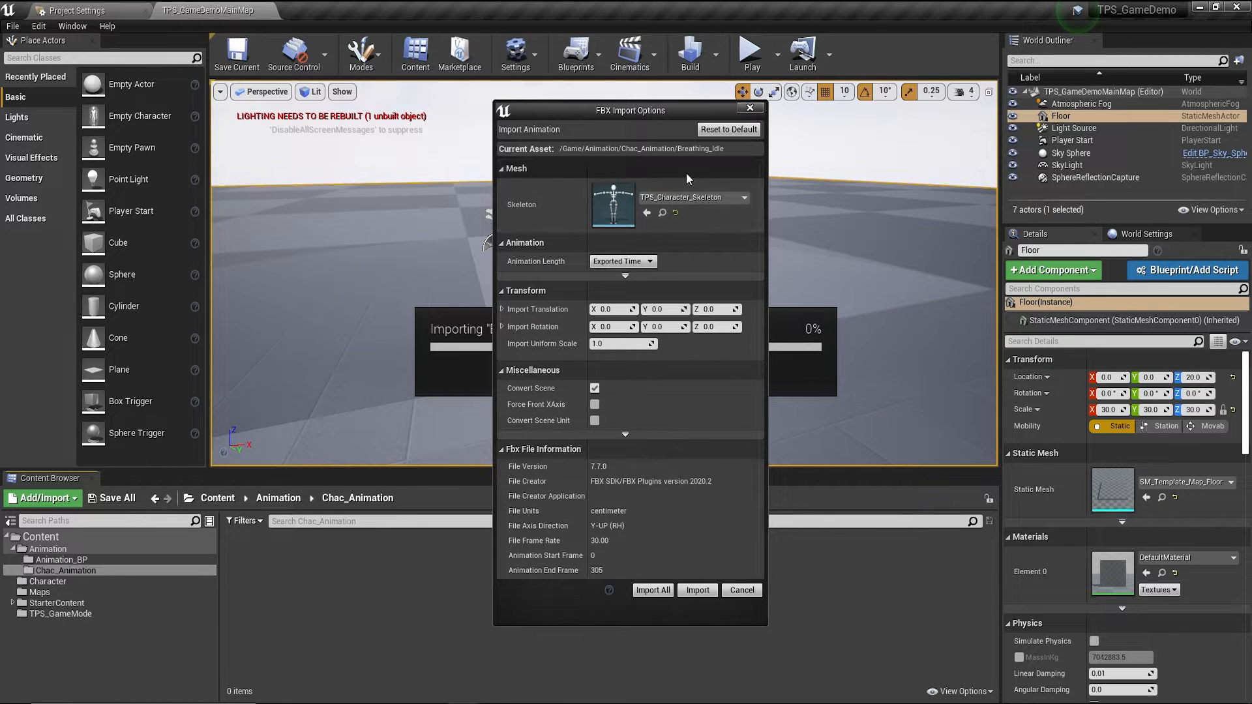
click(656, 592)
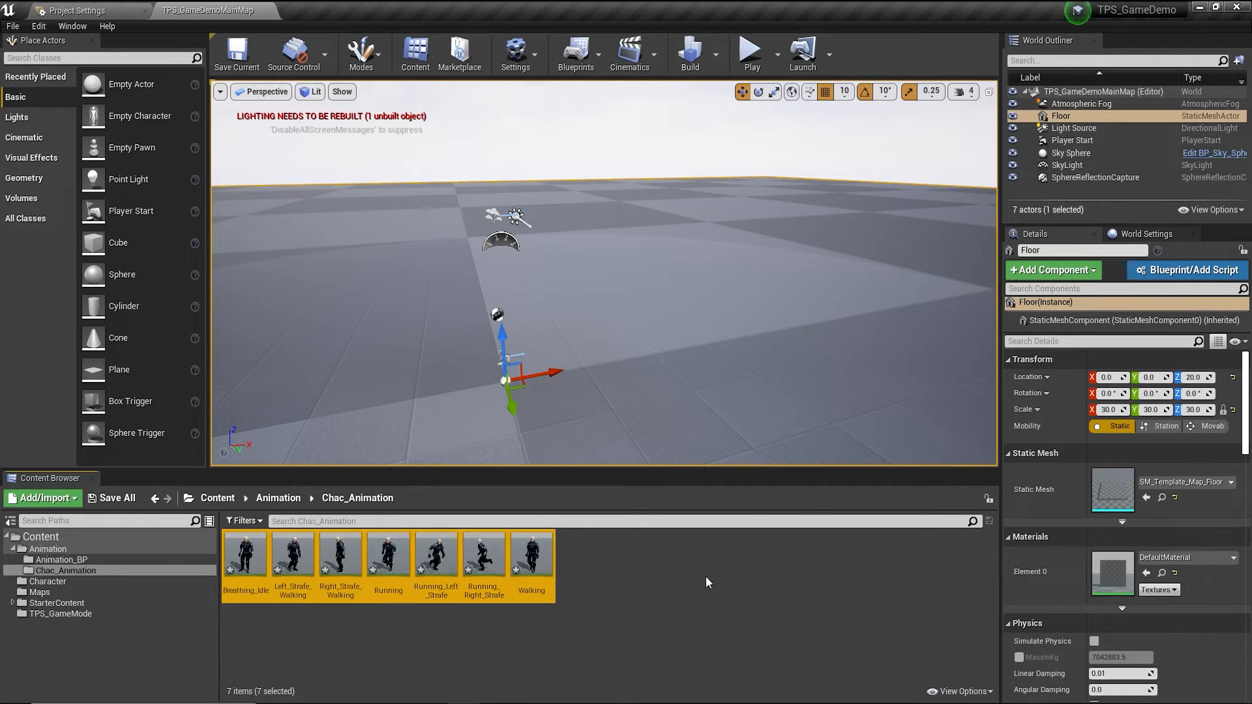
Preview the Walking animation, then close its editor and deselect it.
click(600, 626)
double_click(531, 561)
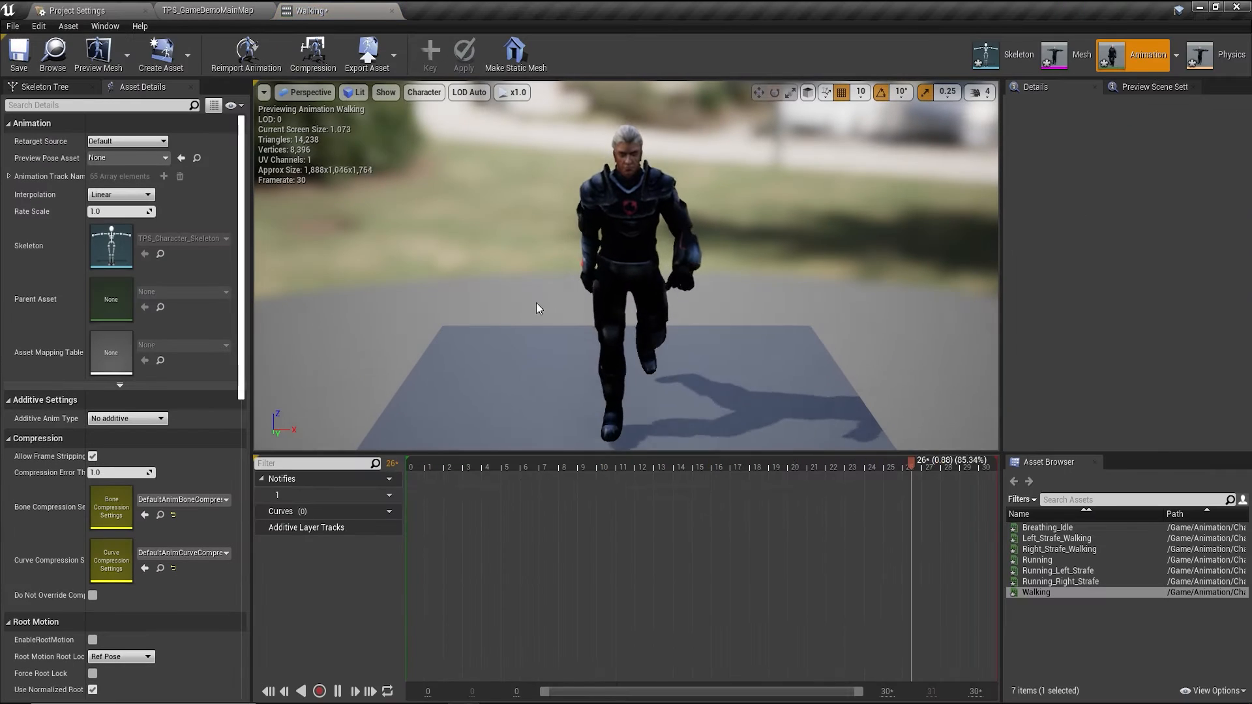
click(391, 11)
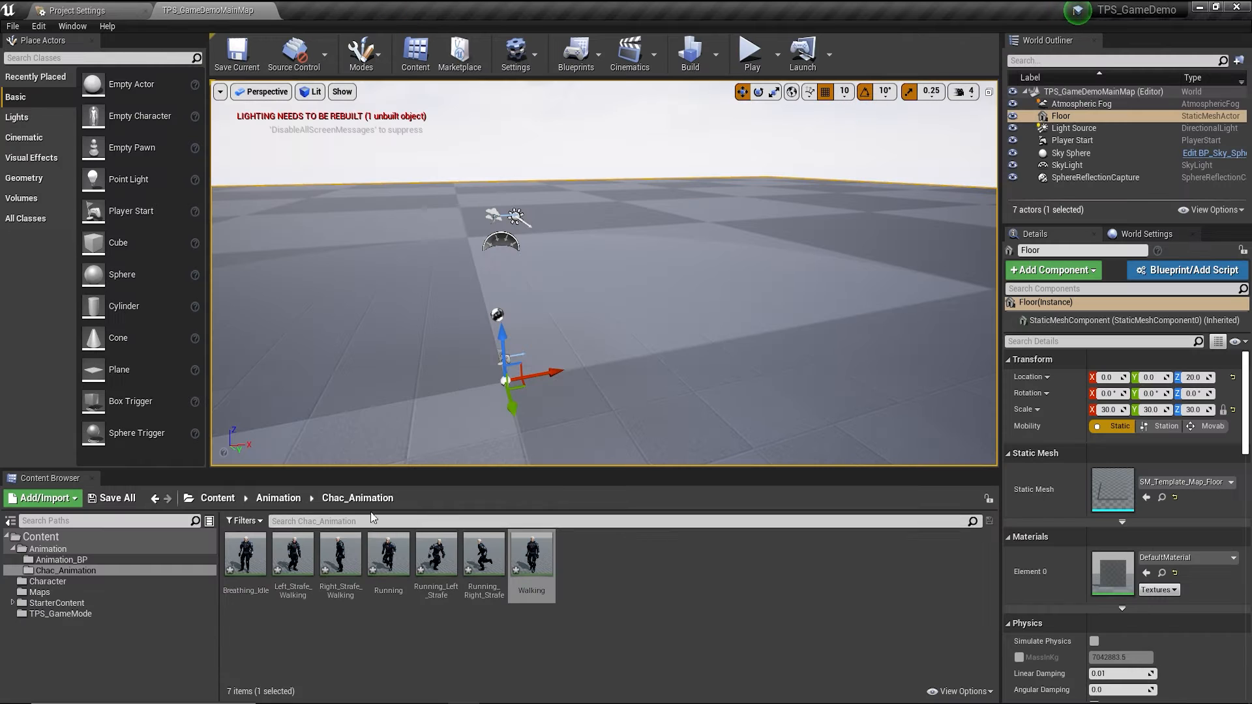
click(582, 636)
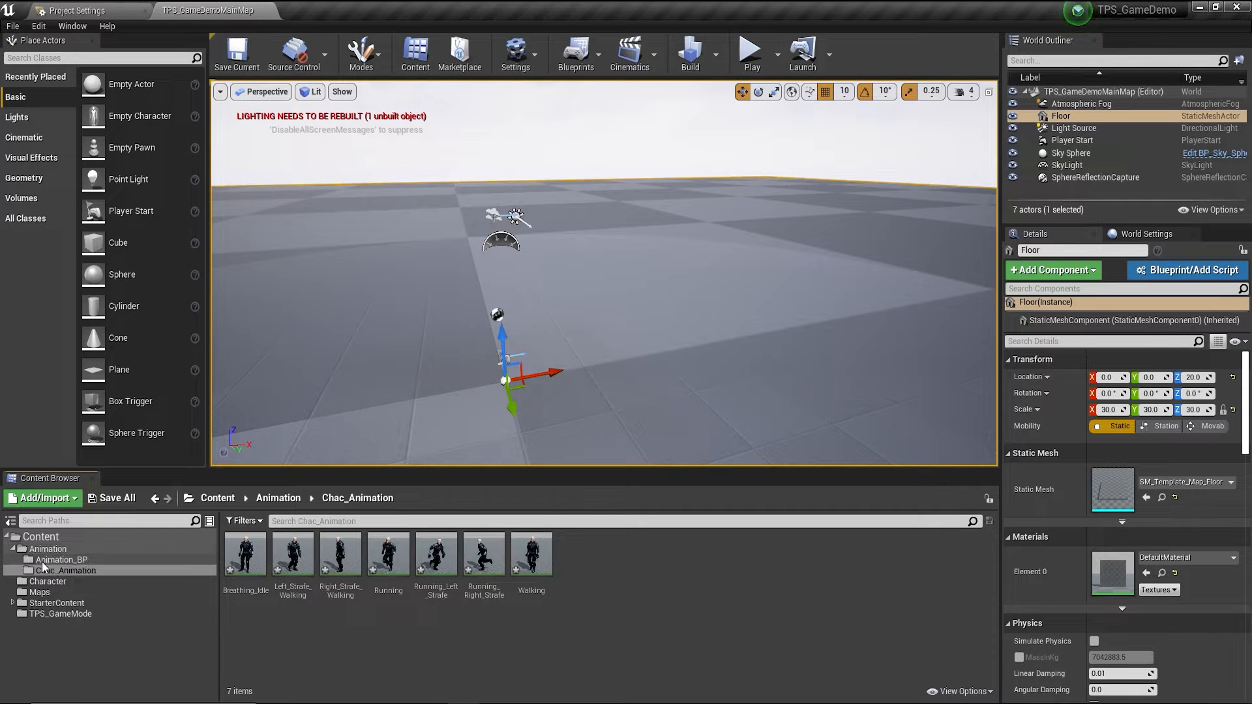
In Animation_BP, create an AnimInstance Animation Blueprint on TPS_Character_Skeleton named TPS_ChacAnimation.
click(62, 560)
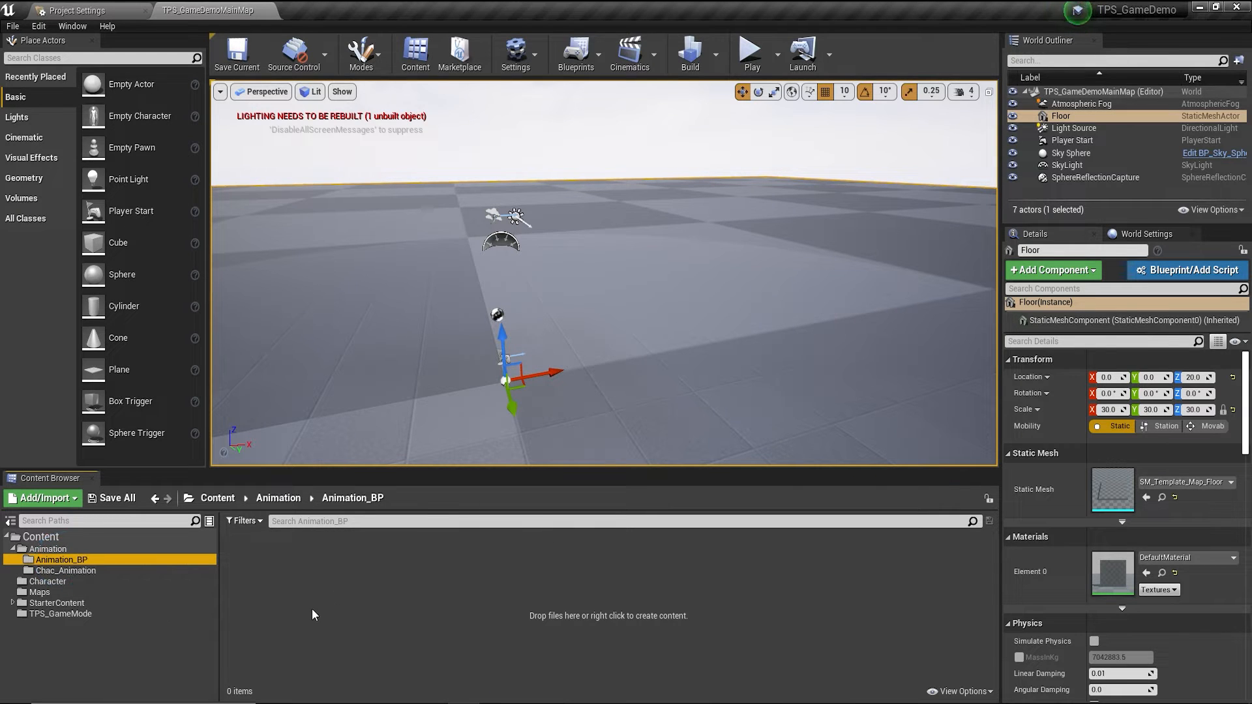
right_click(329, 617)
mouse_move(385, 551)
mouse_move(399, 420)
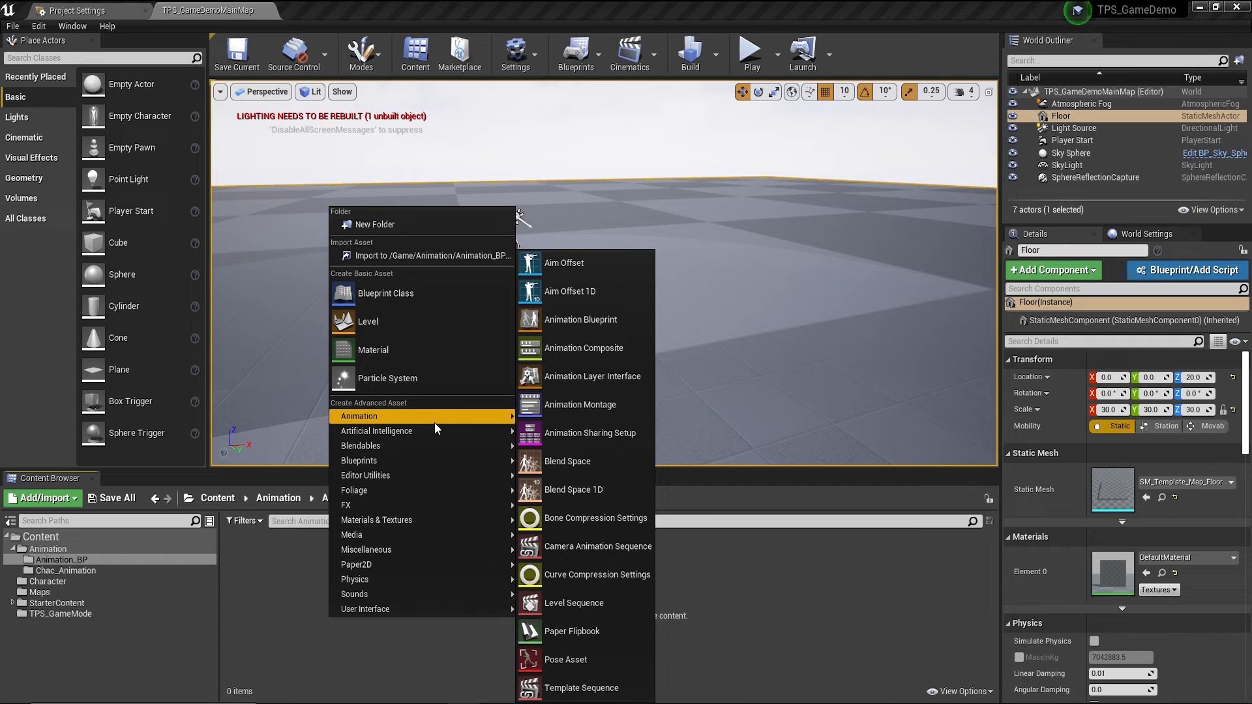
click(565, 323)
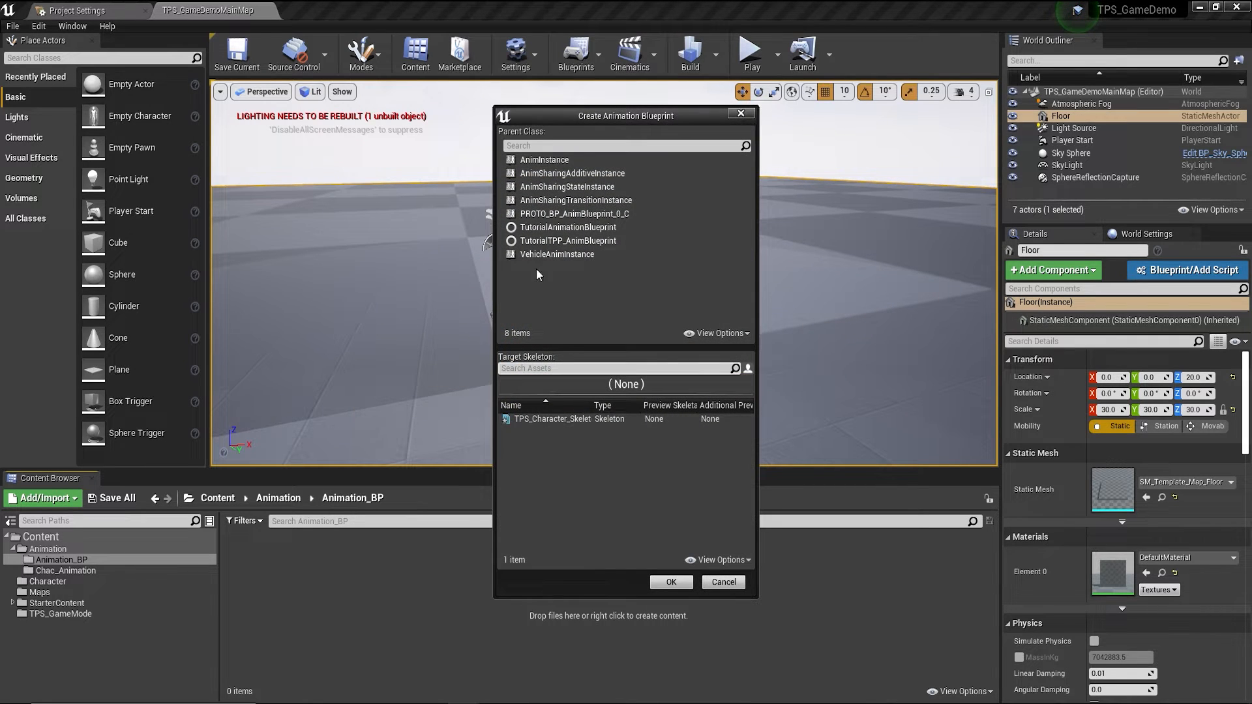
click(544, 159)
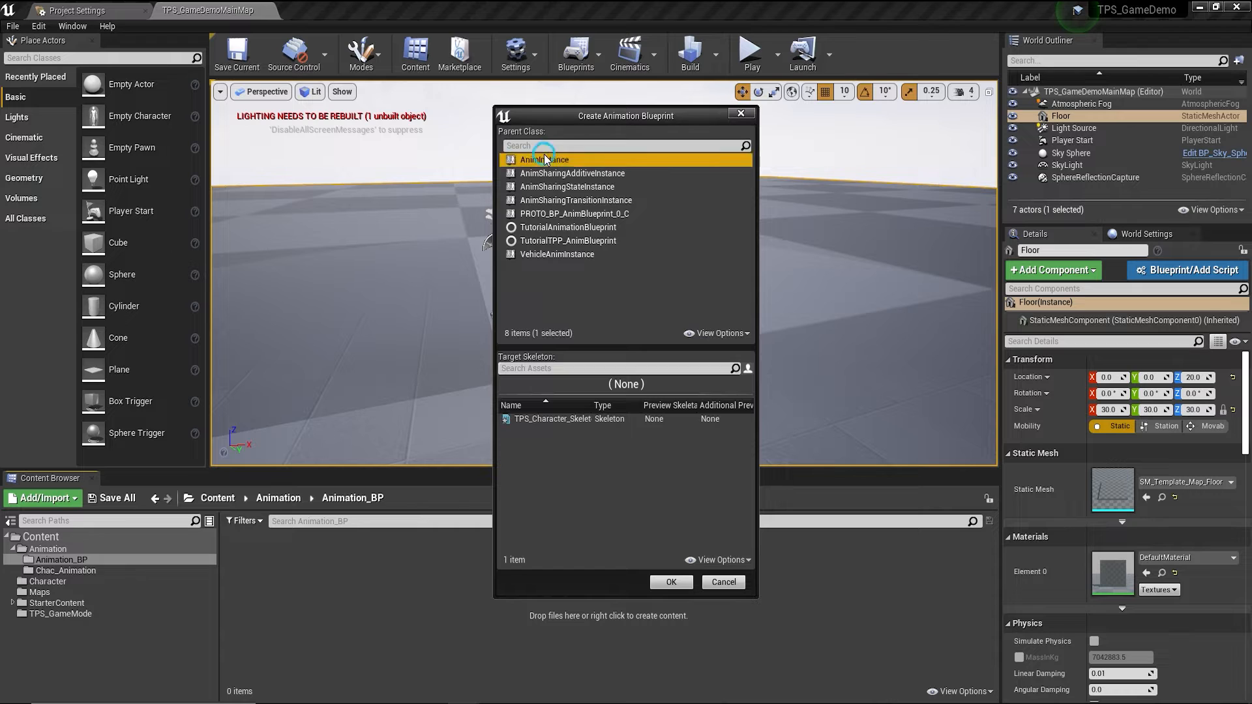
click(519, 419)
click(666, 582)
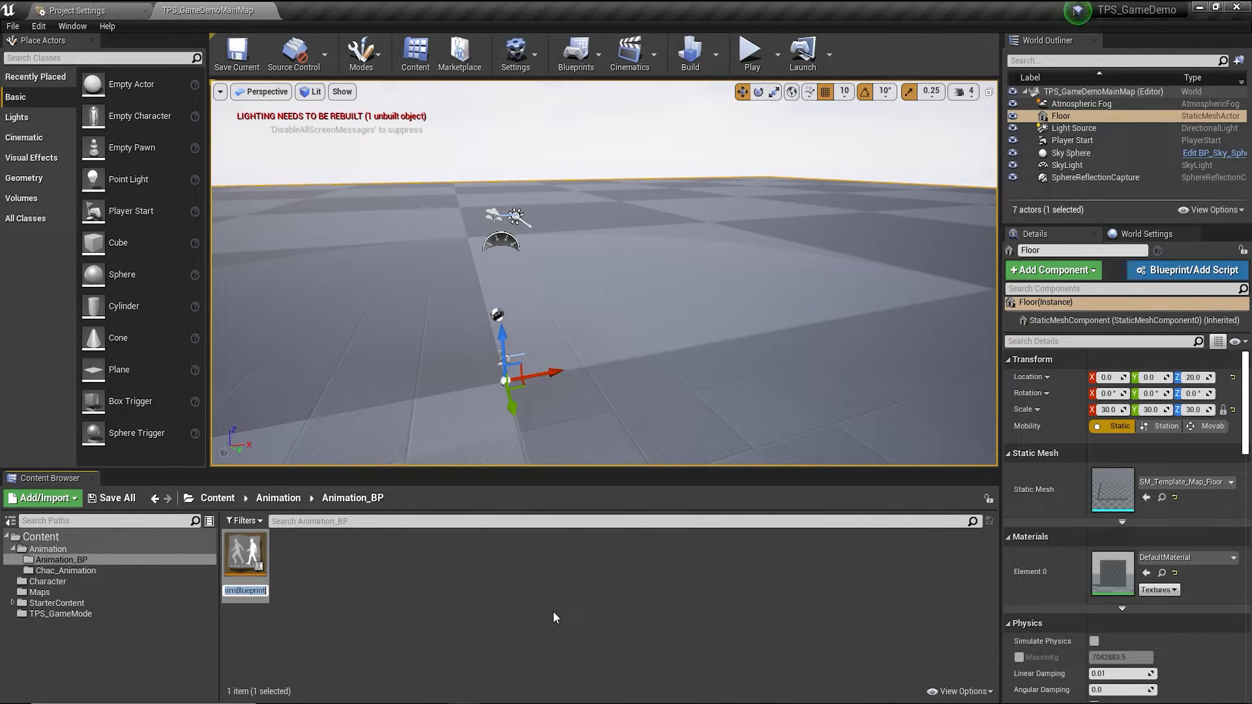
text(T)
text(PS_Chac)
text(A)
text(nimation)
key(Return)
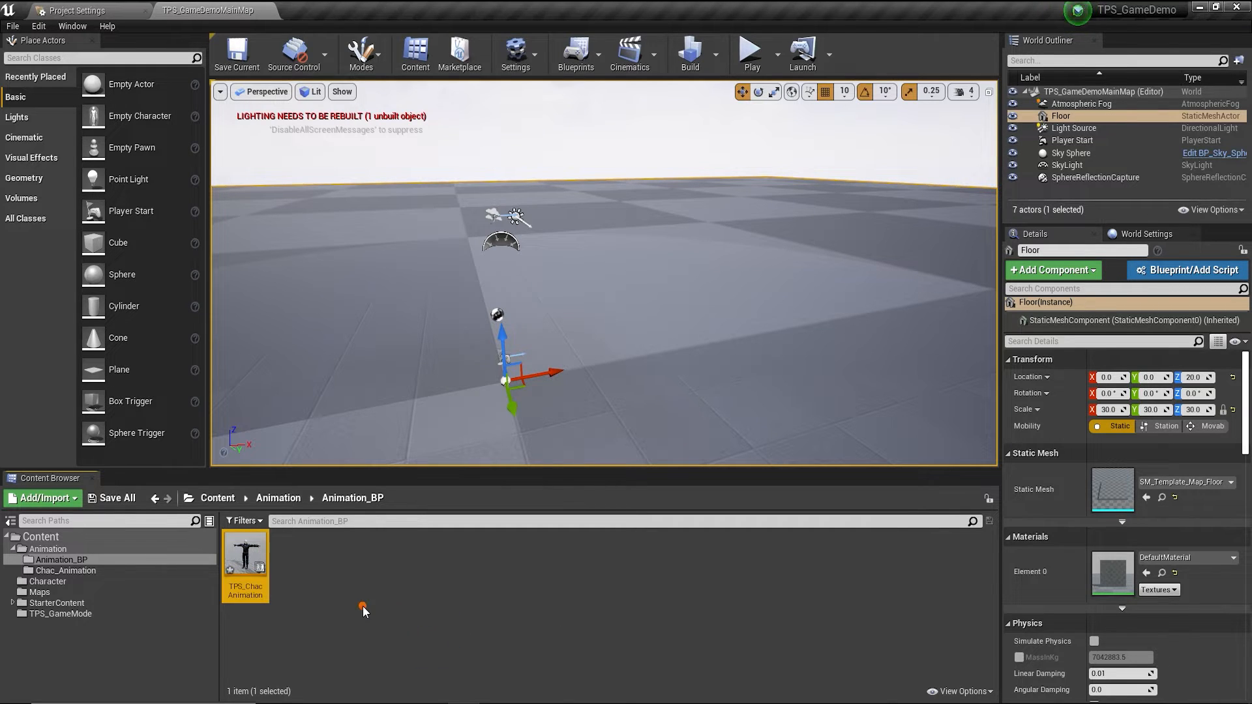
Create a Blend Space on TPS_Character_Skeleton named TPS_ChacAnimBlendspace in Animation_BP.
right_click(363, 605)
mouse_move(407, 403)
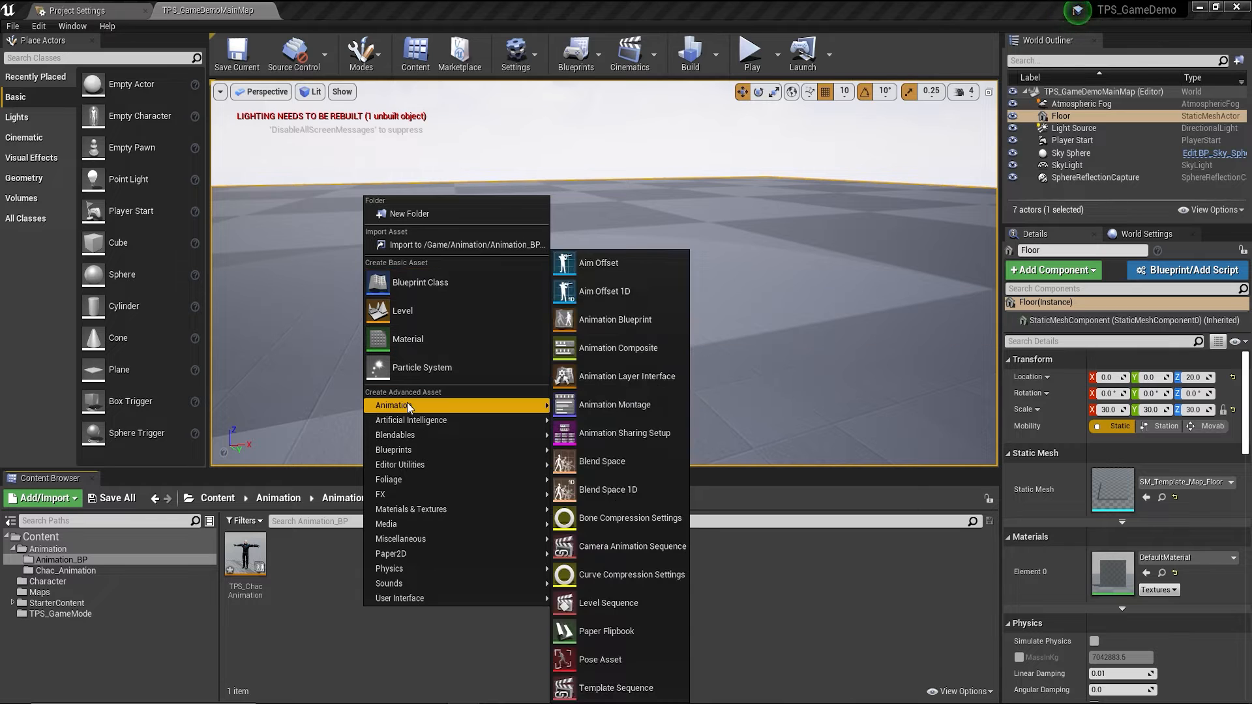
click(608, 460)
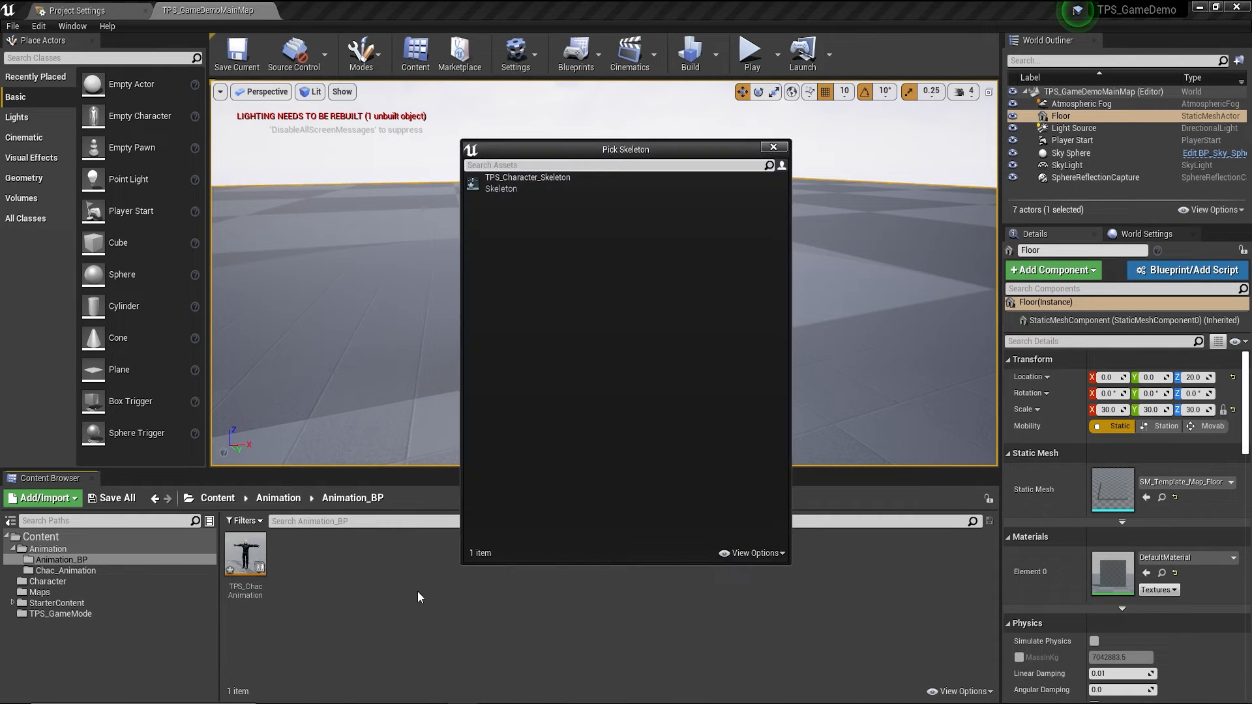
click(499, 184)
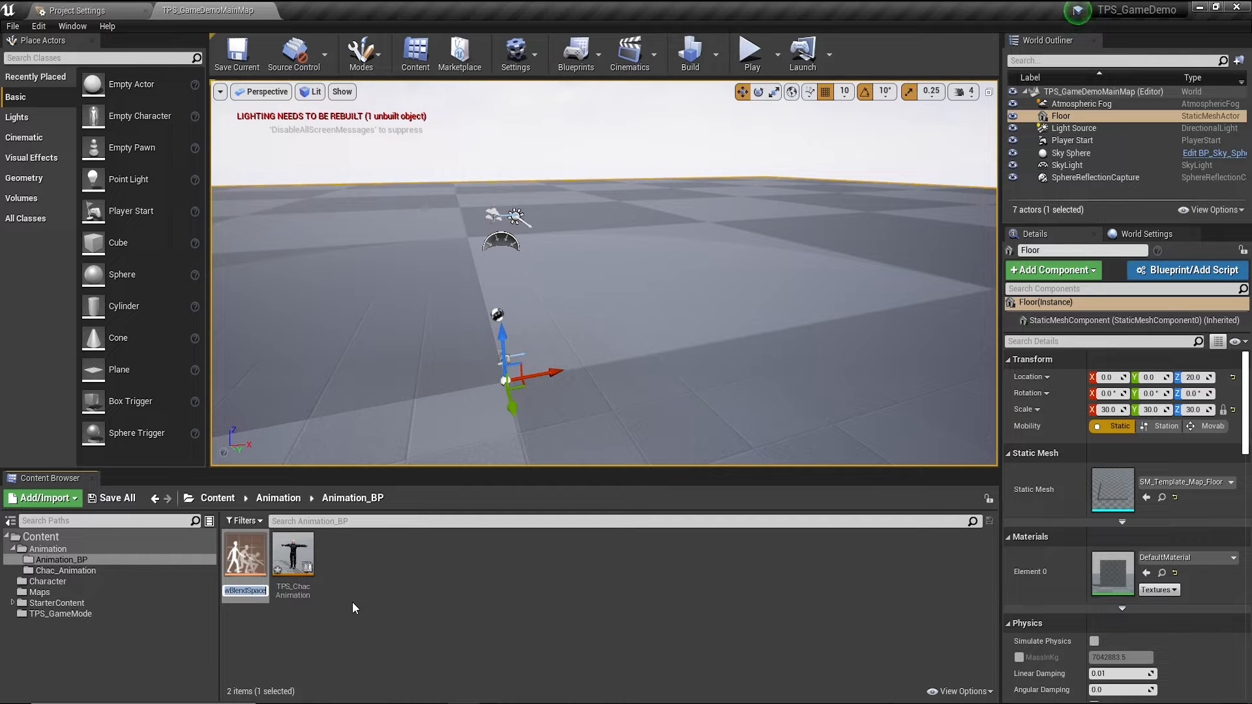
text(TPS)
text(_Chac)
text(Anim)
text(Blend)
text(space)
key(Return)
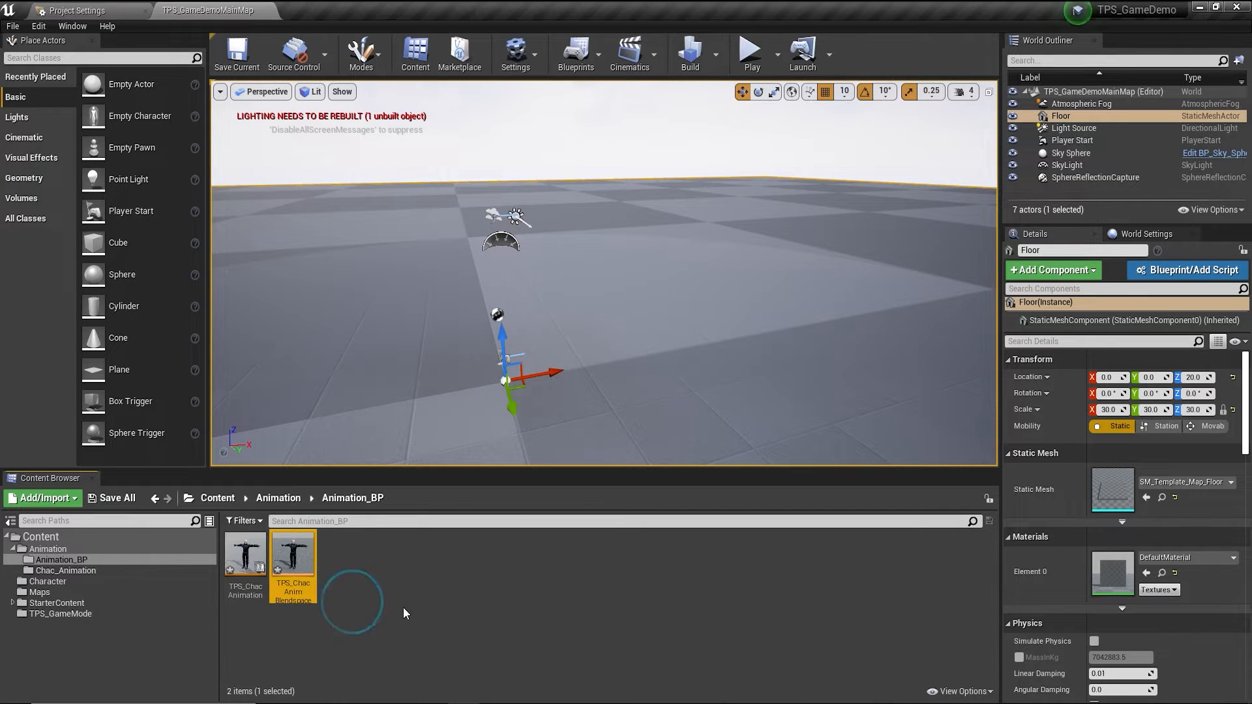
Open TPS_ChacAnimBlendspace from the Content Browser for editing.
double_click(306, 572)
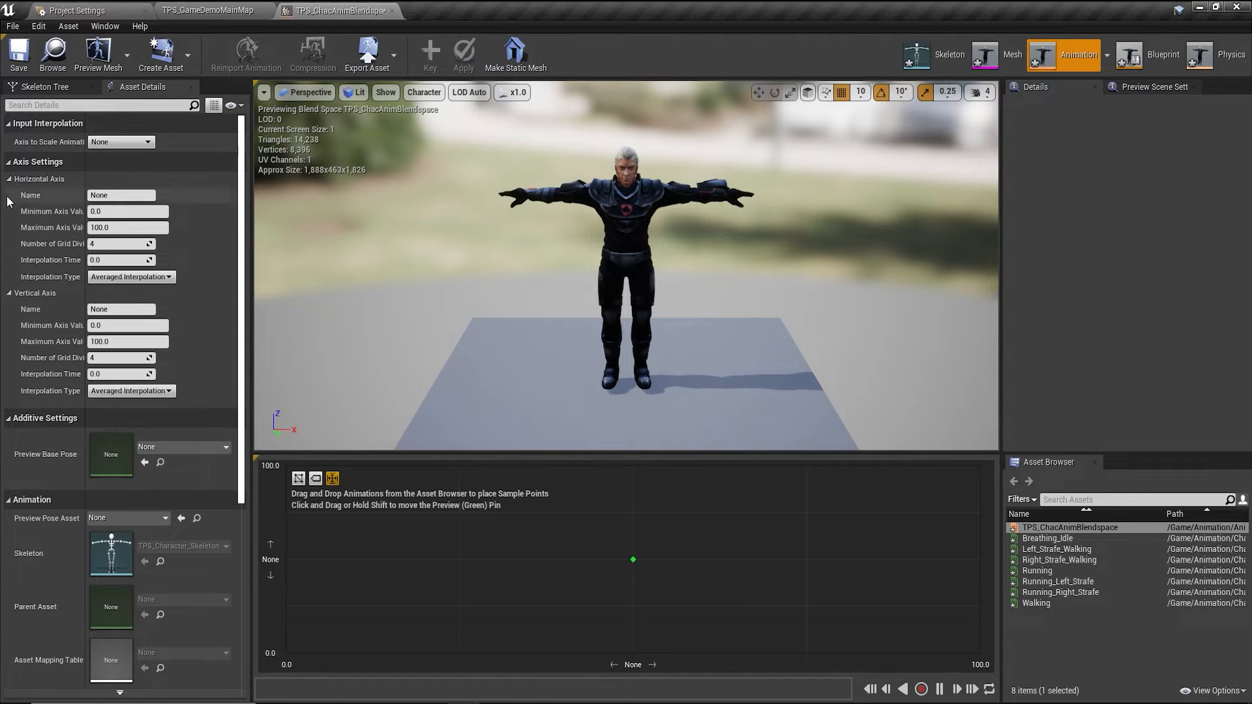
scroll(118, 412, down, 5)
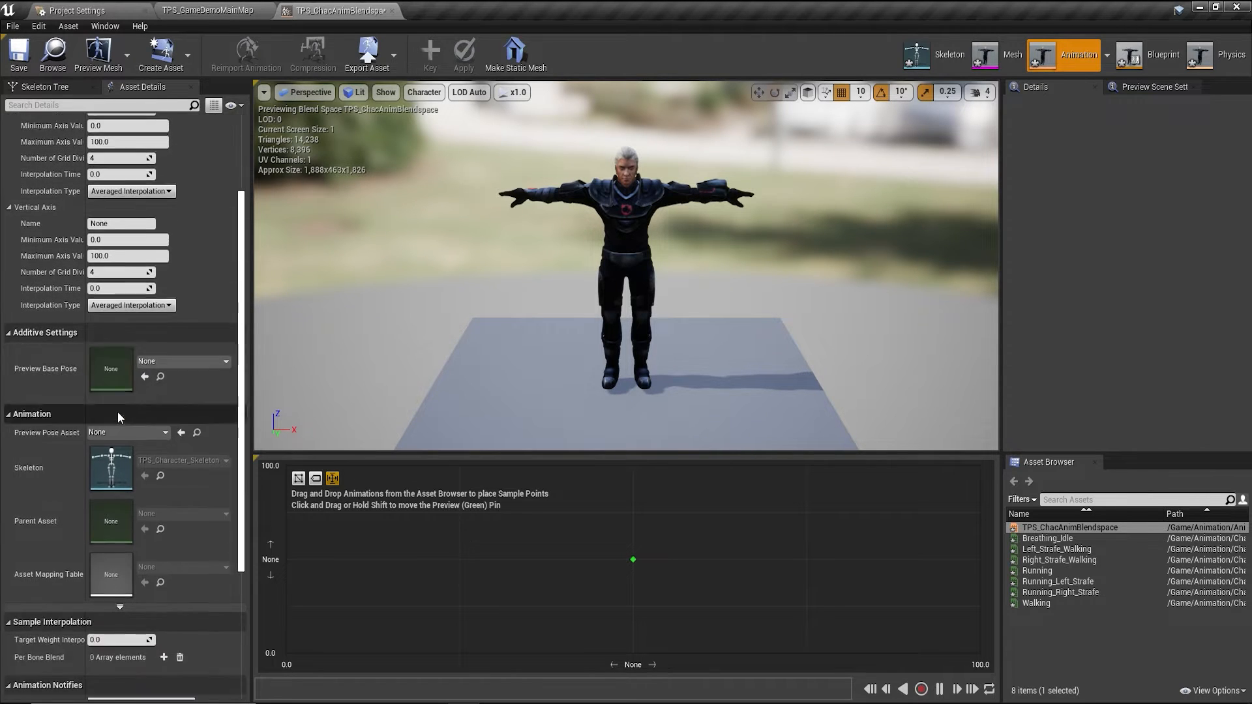
scroll(141, 463, down, 3)
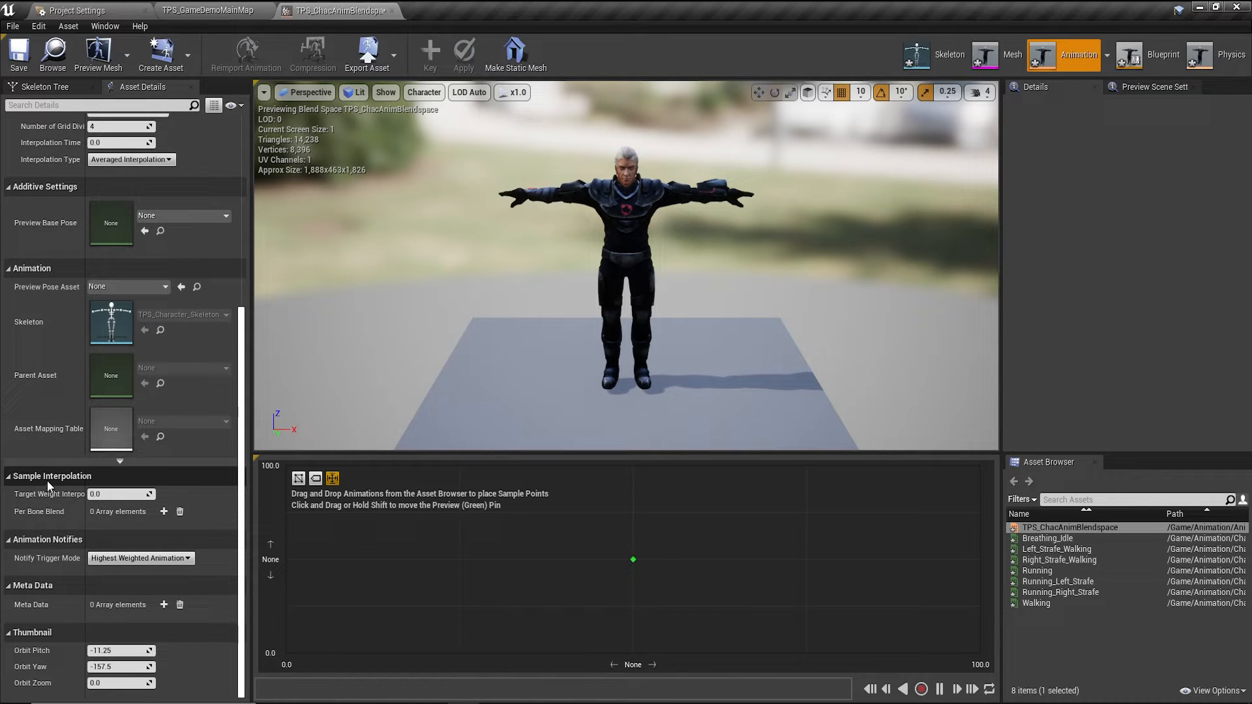
click(108, 495)
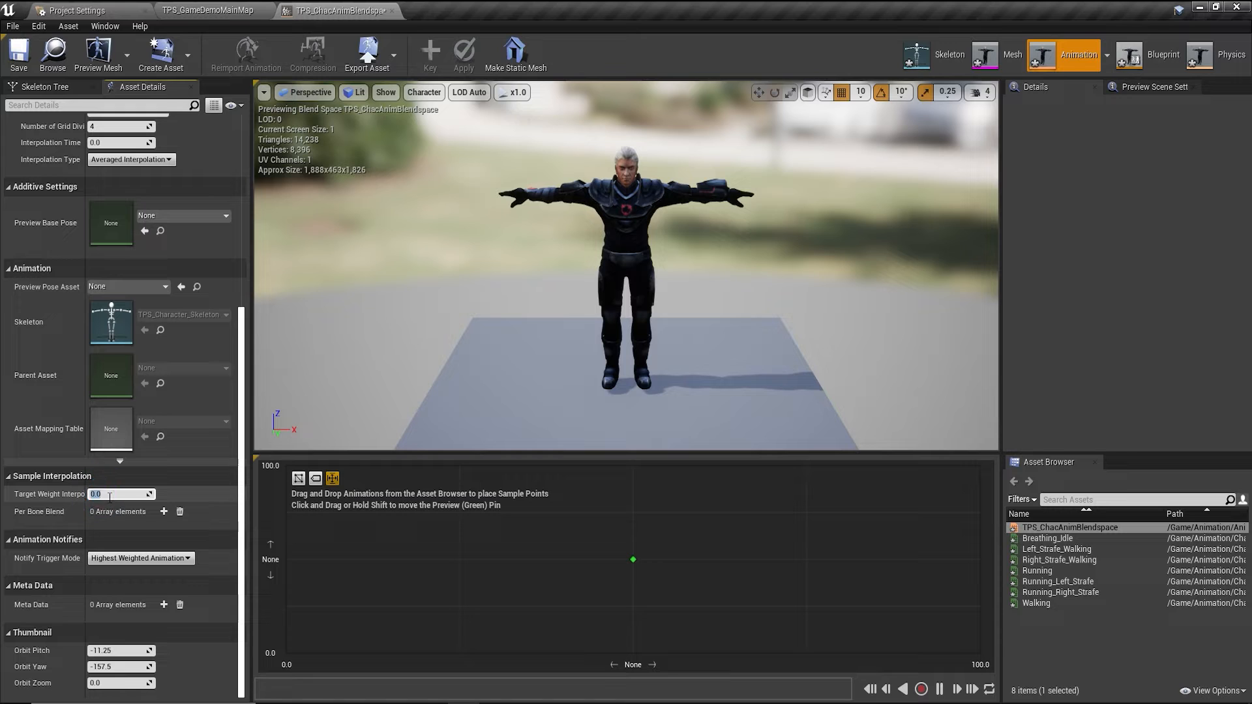
scroll(107, 508, up, 9)
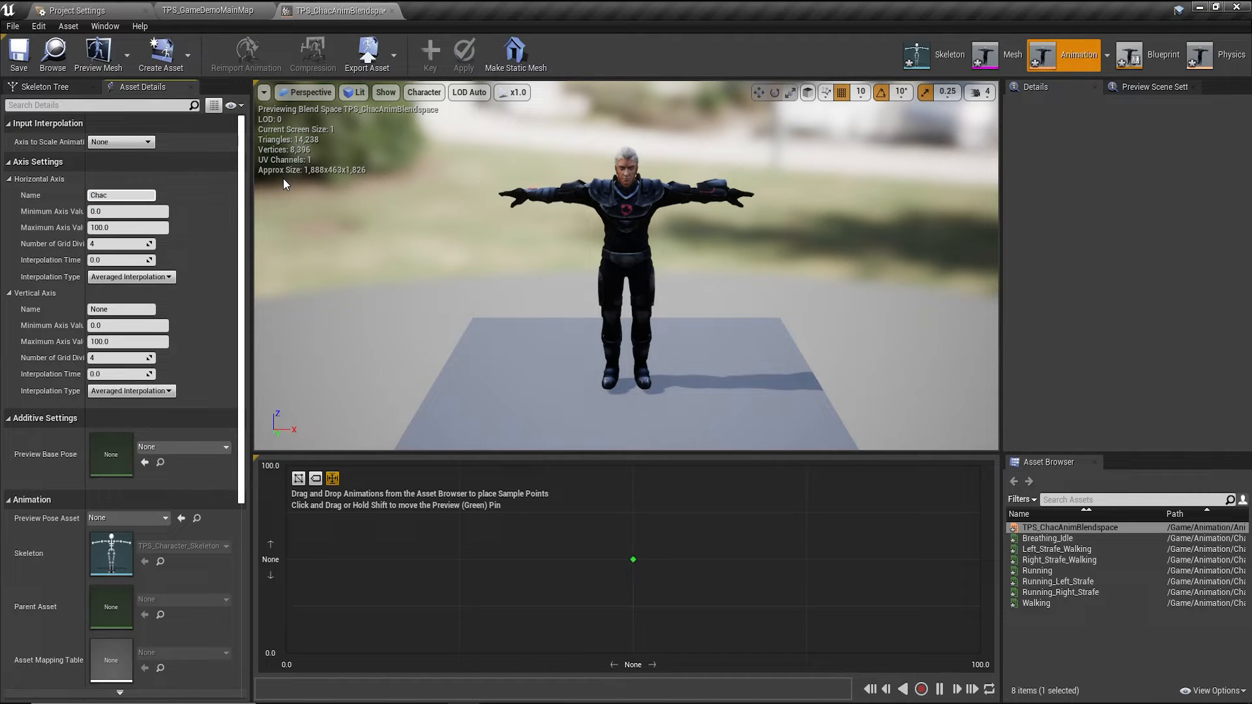
Name the horizontal axis Chac_Direction (-180 to 180, 8 divisions) and the vertical axis Chac_Velocity.
text(_Direction)
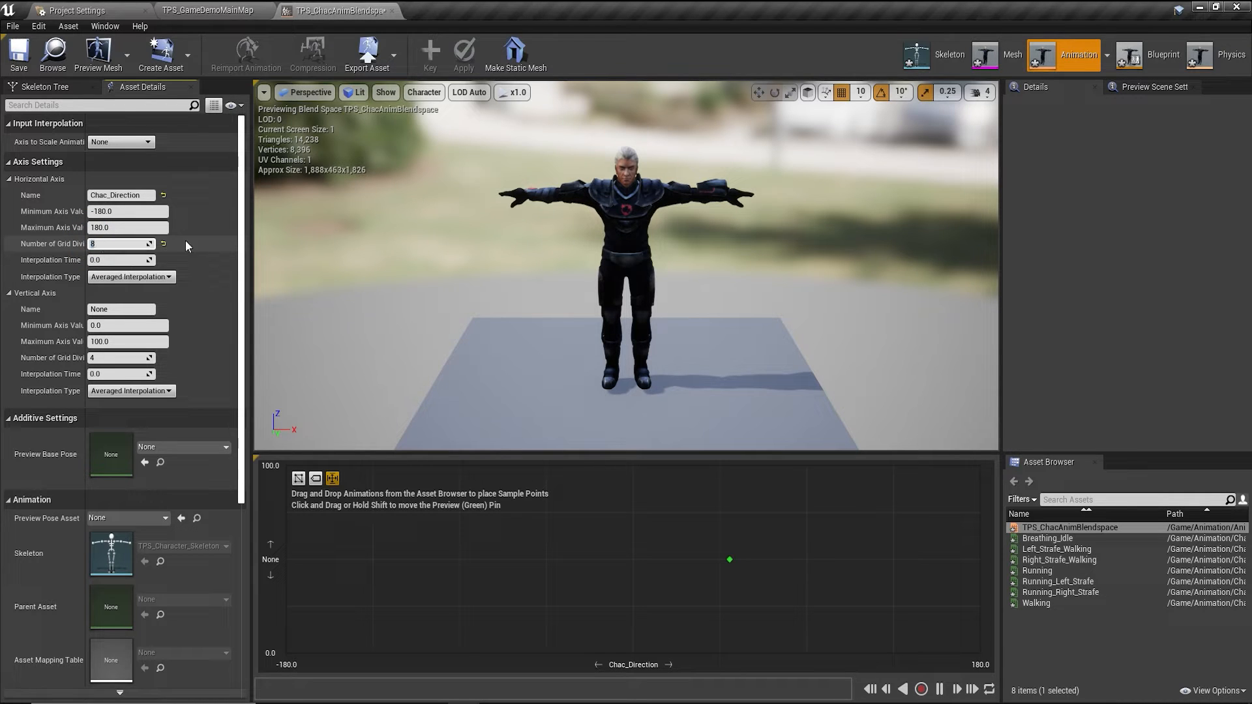
click(105, 305)
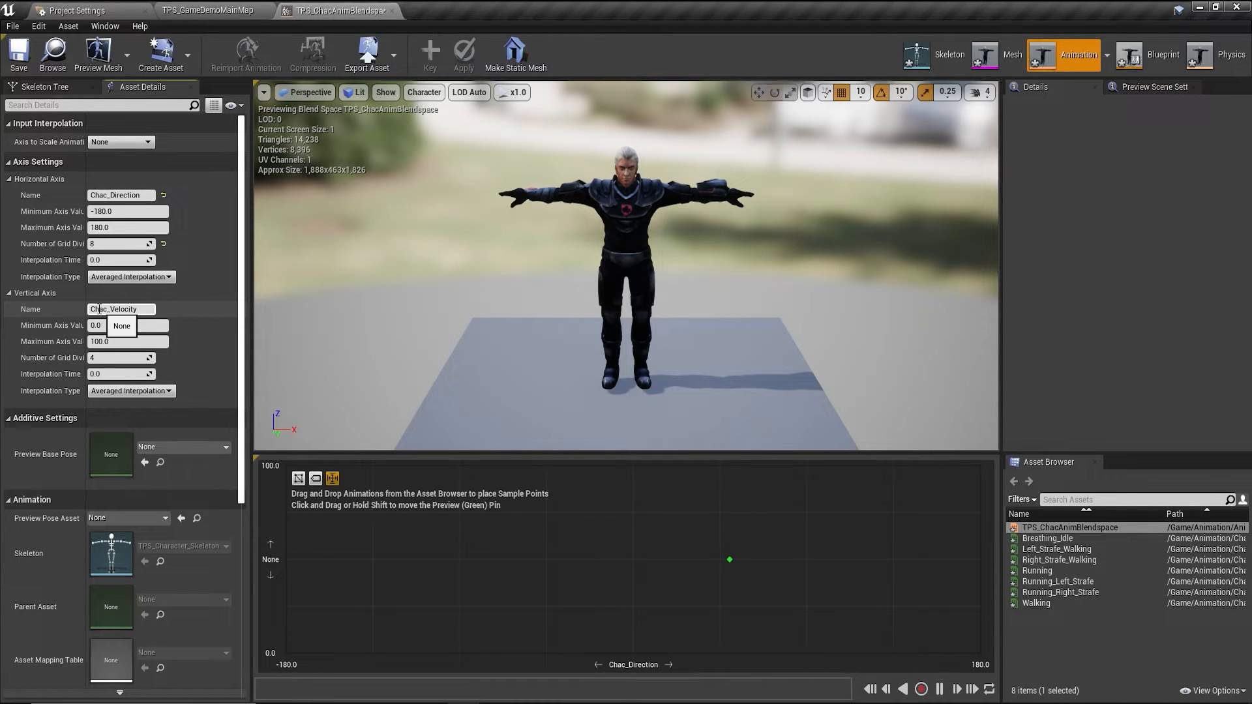
key(Return)
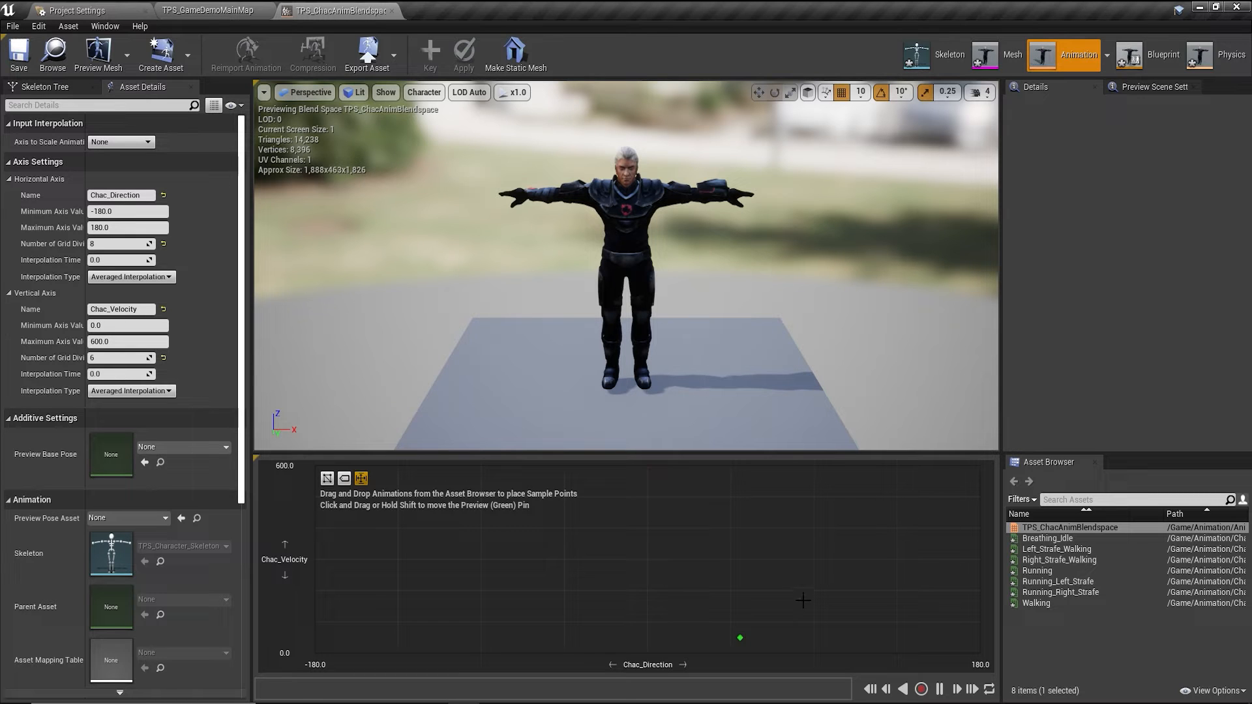
Place Breathing_Idle samples across the velocity-0 row from direction -180 to 180.
drag(740, 637, 711, 611)
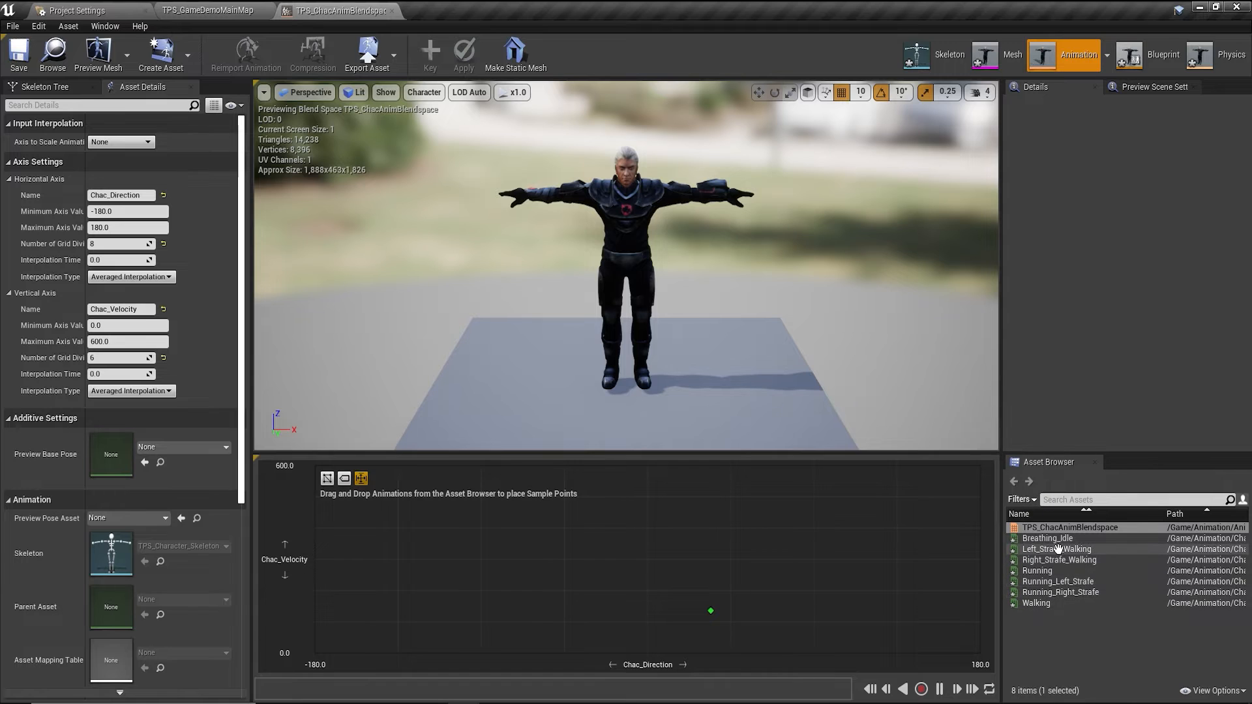
drag(1047, 538, 648, 653)
drag(711, 611, 694, 641)
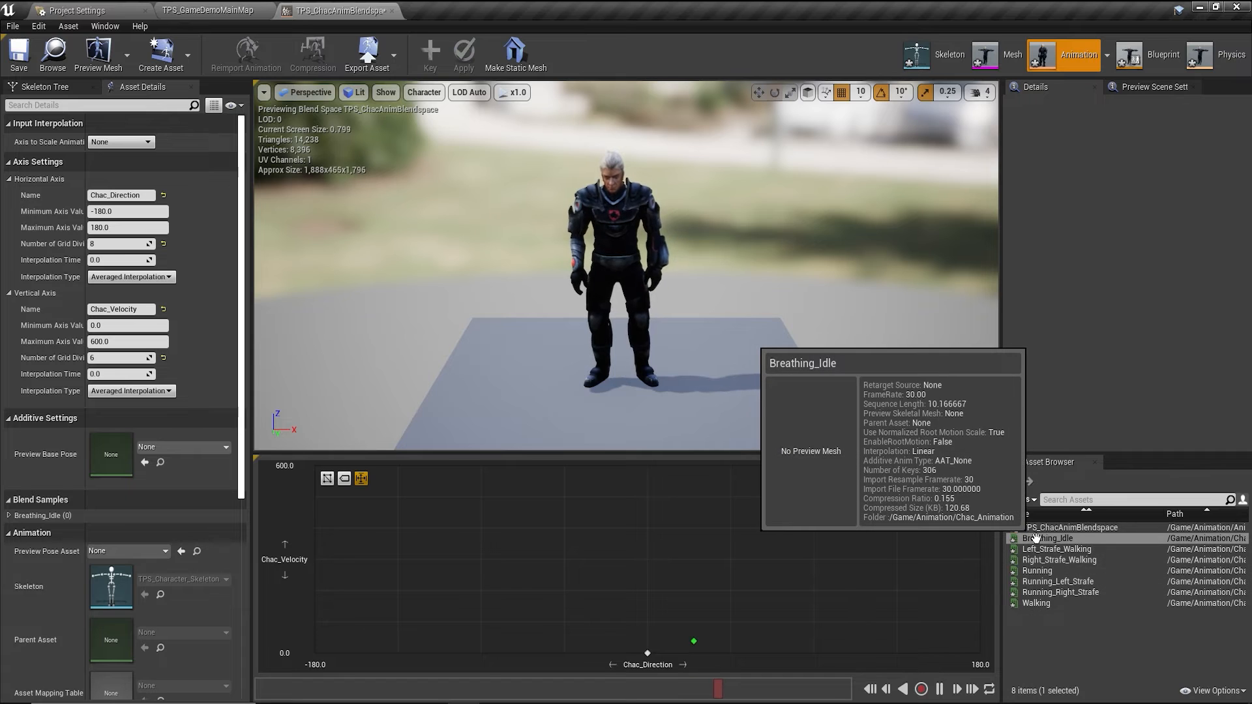
drag(1035, 538, 565, 653)
drag(1043, 538, 897, 653)
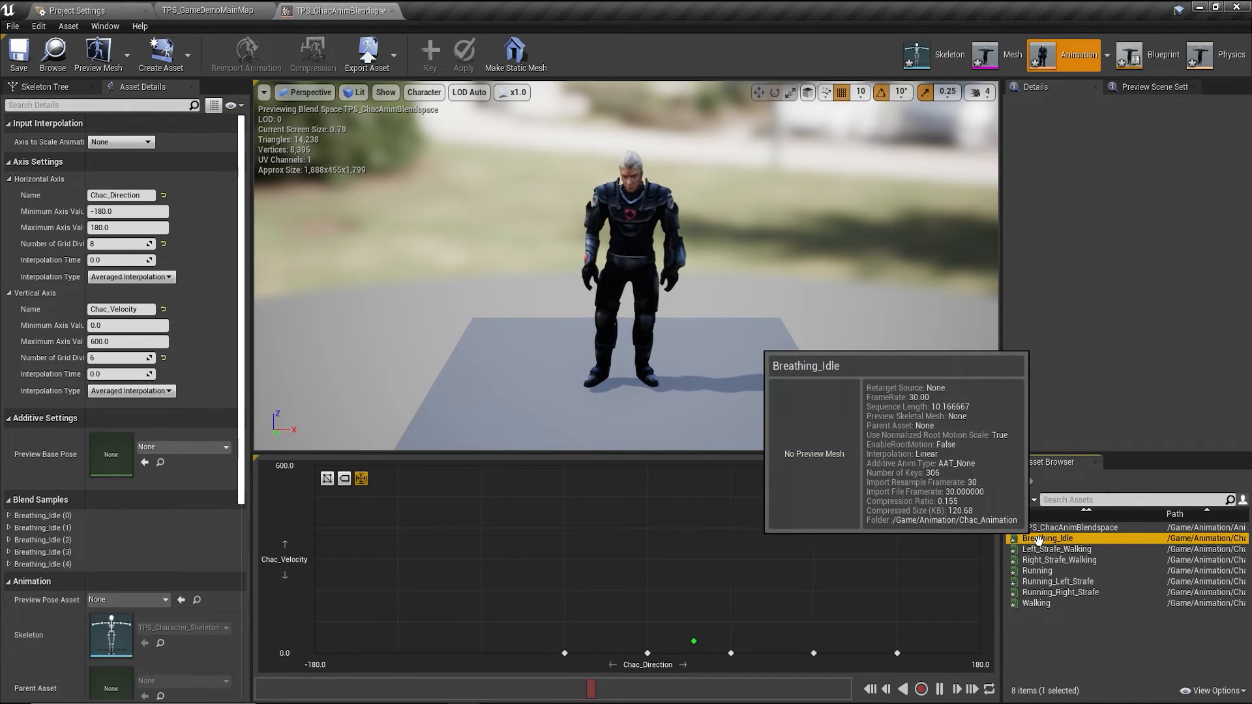
drag(1044, 538, 977, 656)
drag(1043, 539, 519, 648)
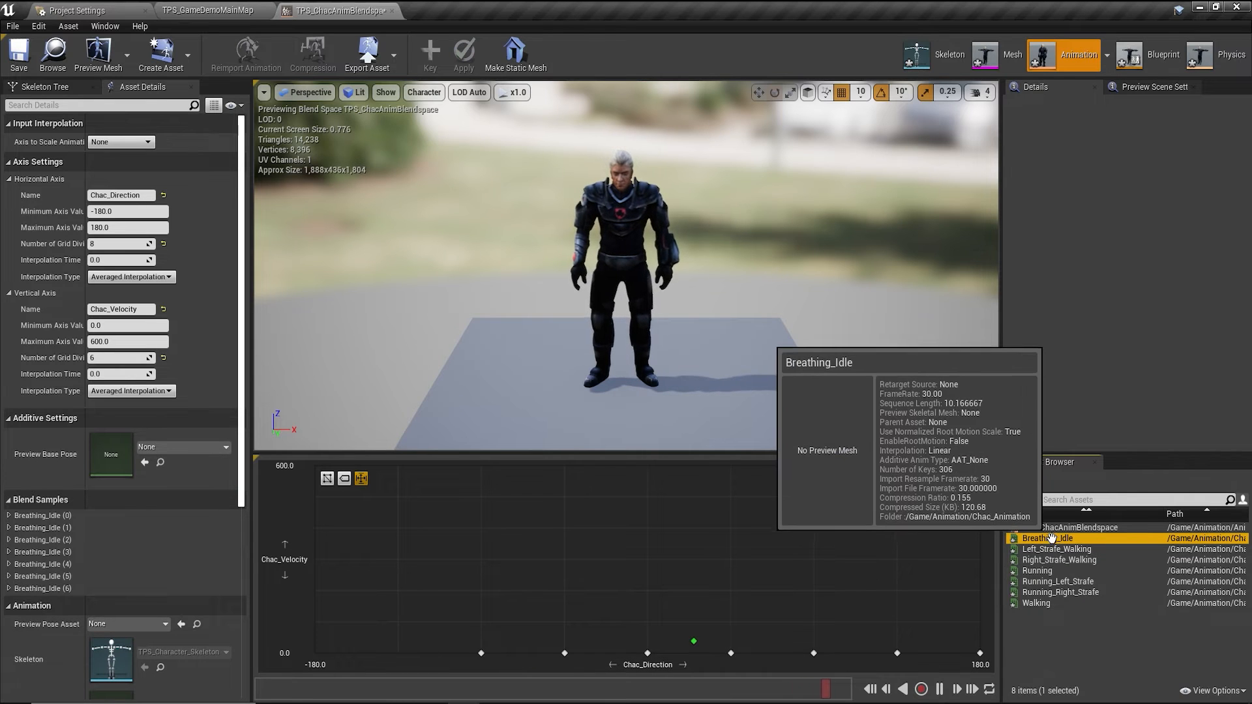
drag(1042, 538, 411, 651)
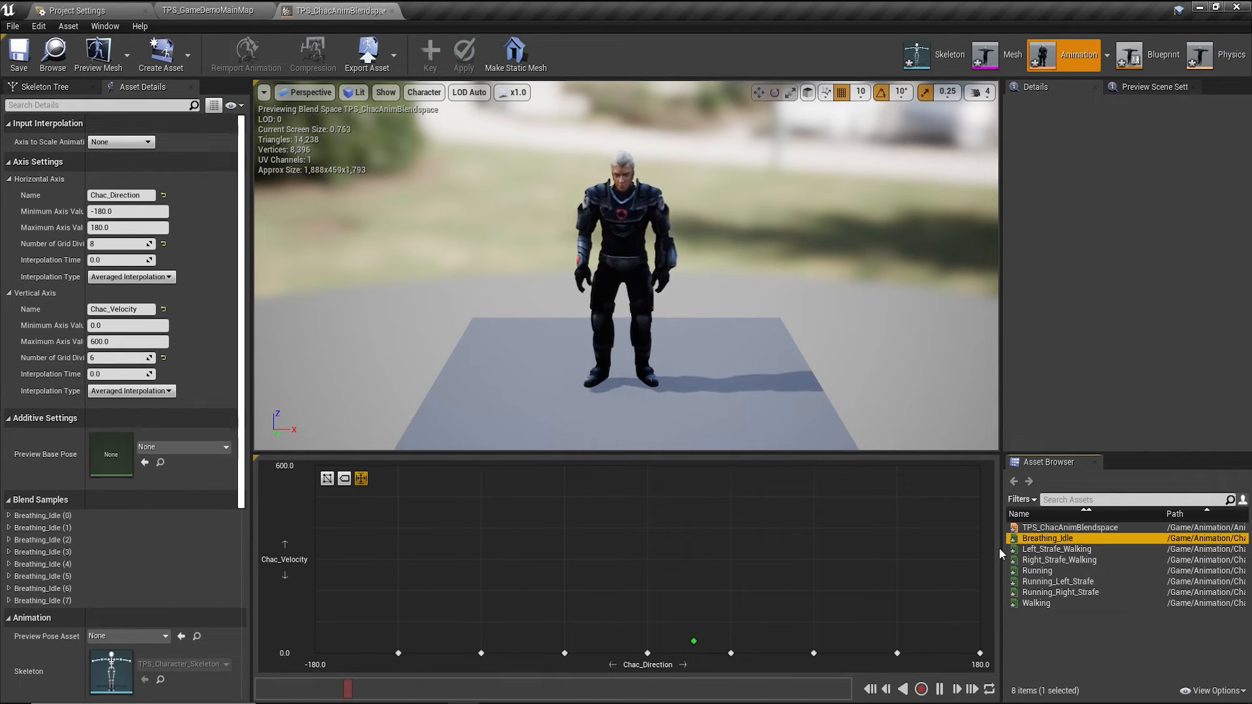
drag(1044, 539, 315, 652)
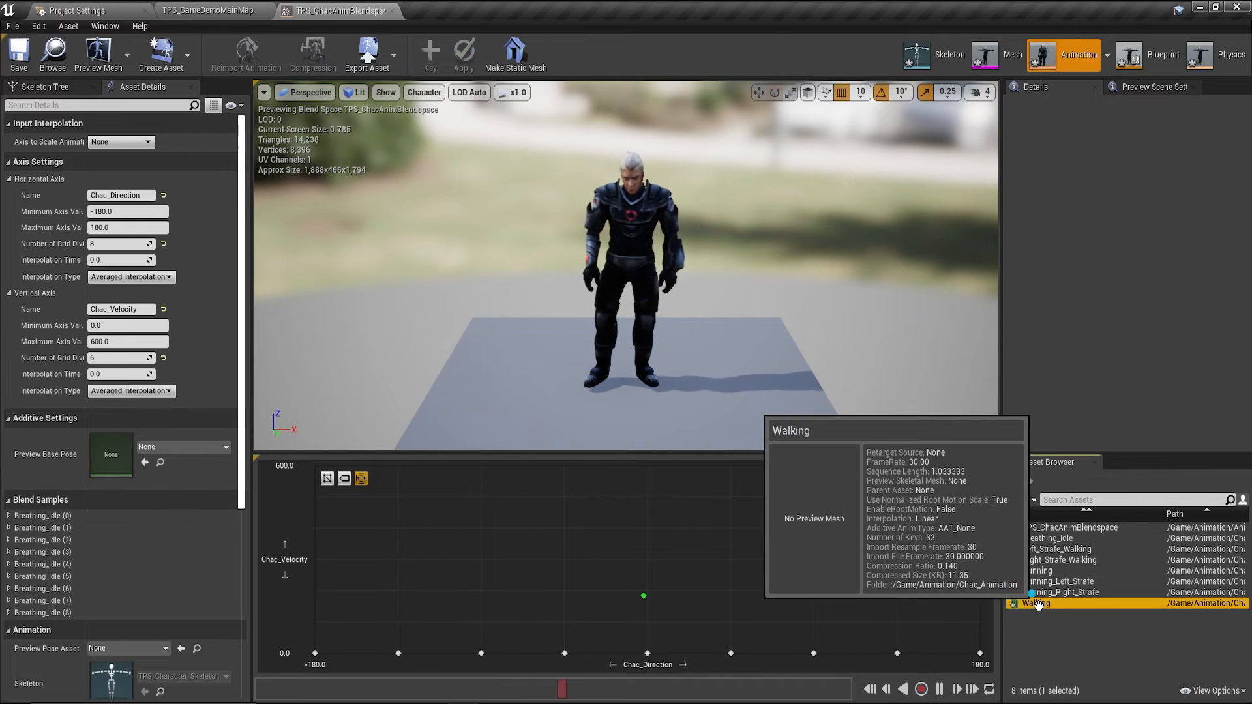
Place Walking, Left_Strafe_Walking and Right_Strafe_Walking at directions 0, -90 and 90, velocity 200.
drag(1038, 602, 643, 604)
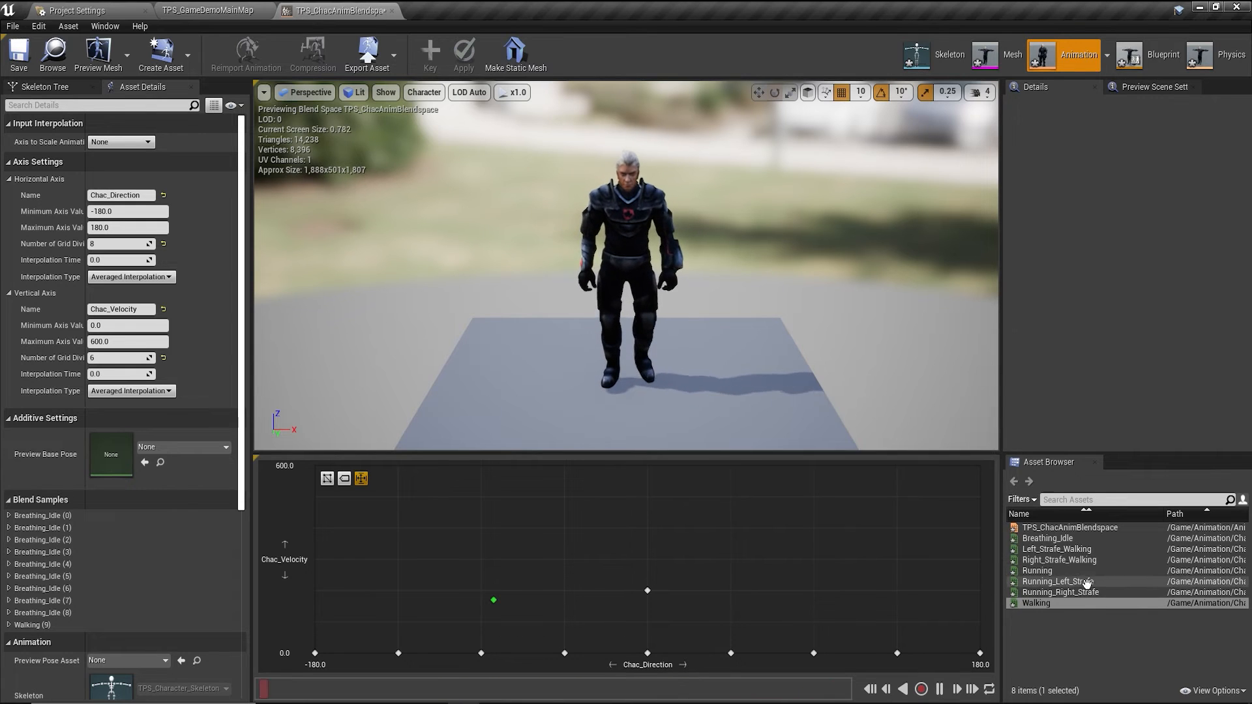
drag(1046, 550, 486, 592)
drag(1030, 562, 813, 590)
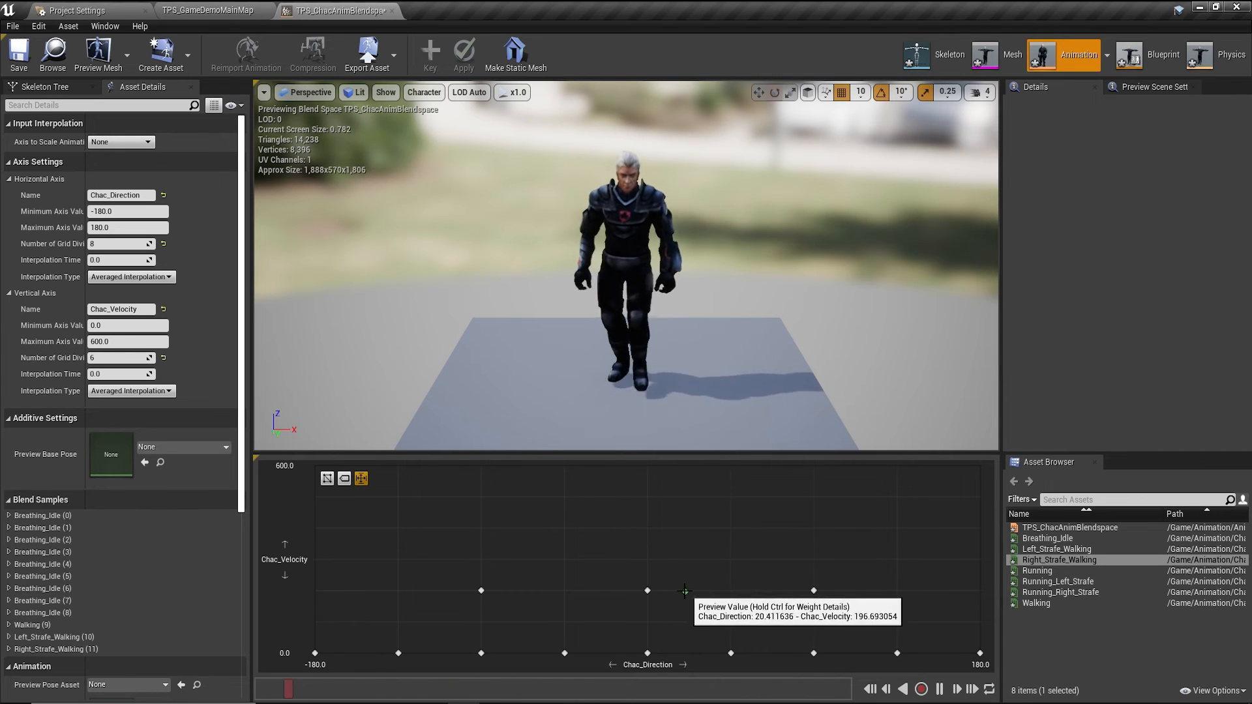
Add Running and Running_Left_Strafe samples on the velocity 600 row, preview the blend, and save.
drag(1069, 571, 648, 466)
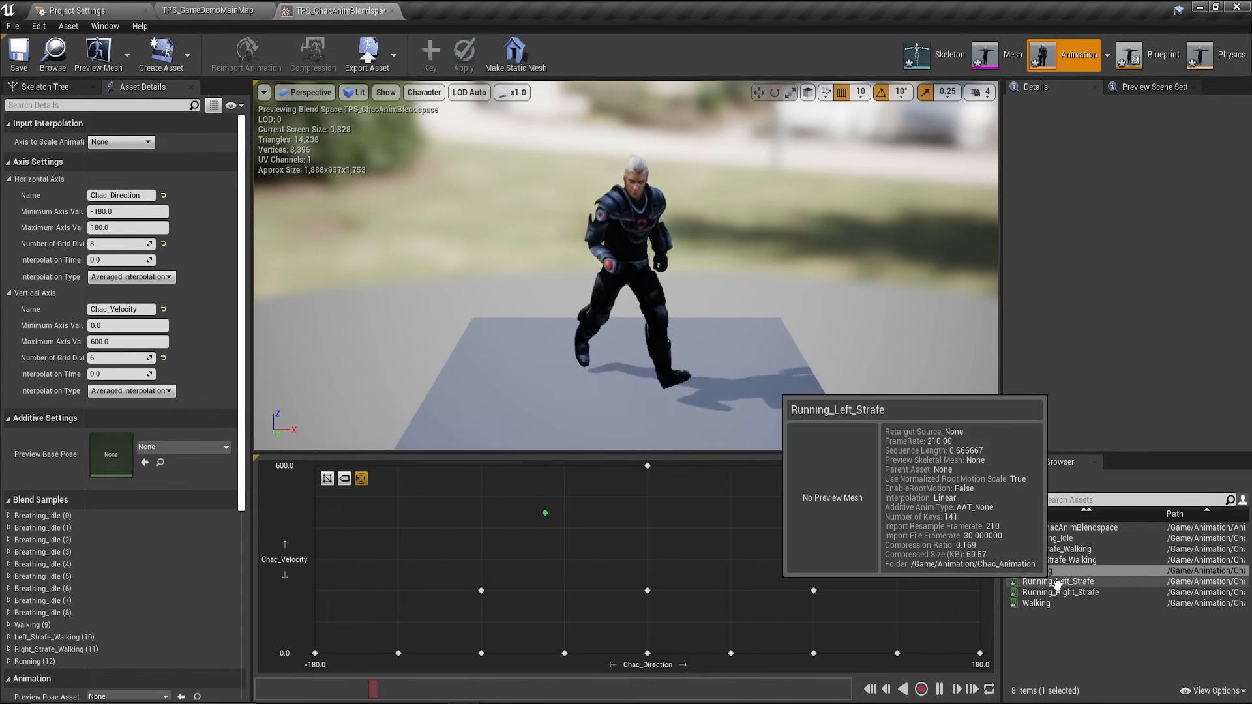
drag(1057, 581, 479, 467)
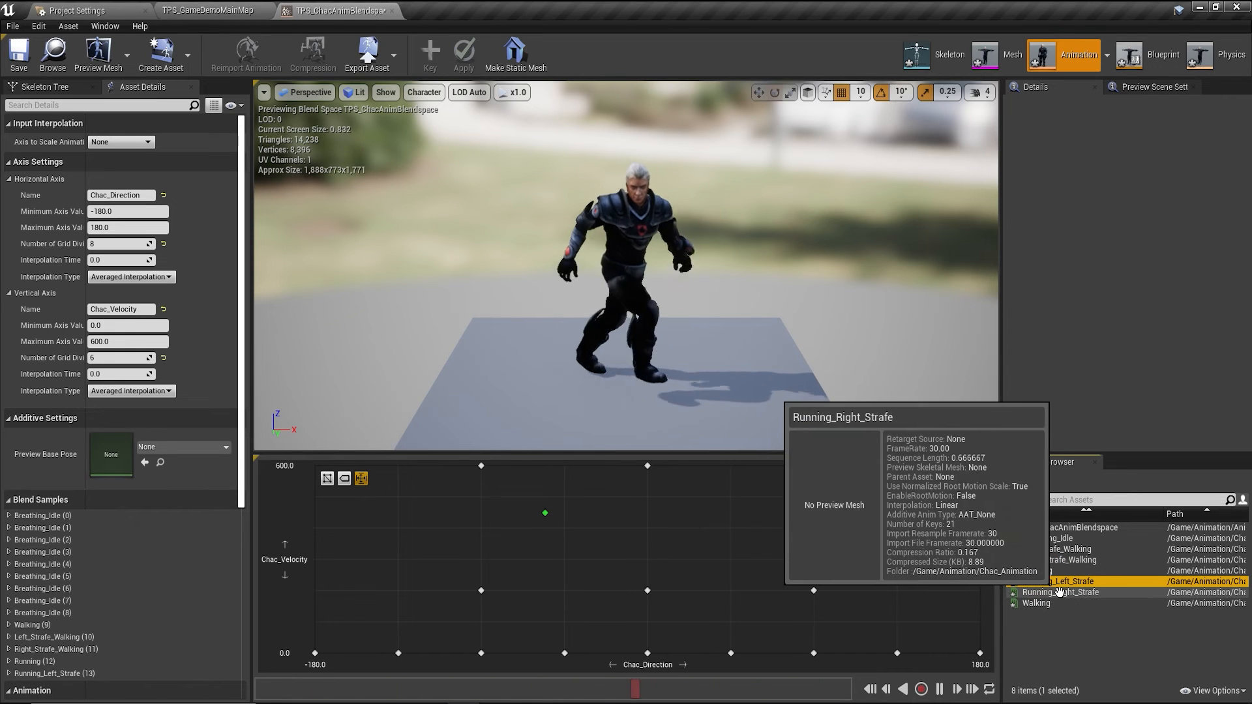
drag(1059, 600, 814, 466)
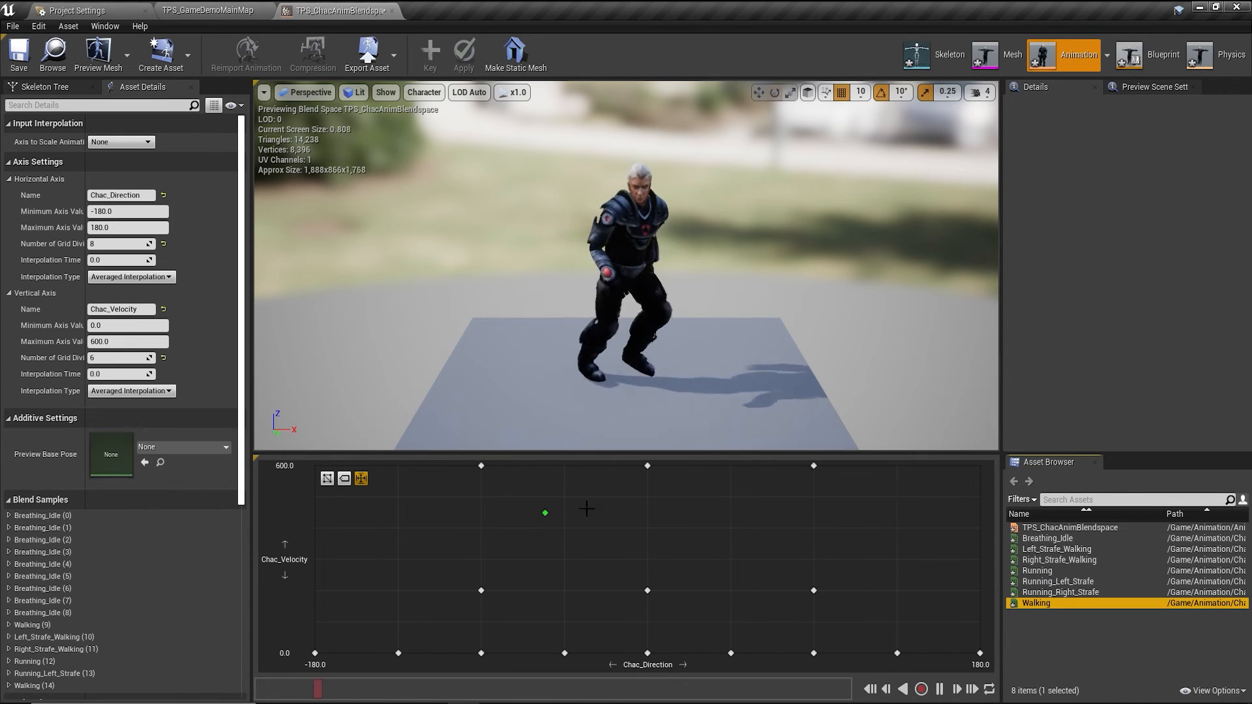
drag(542, 513, 599, 540)
click(16, 56)
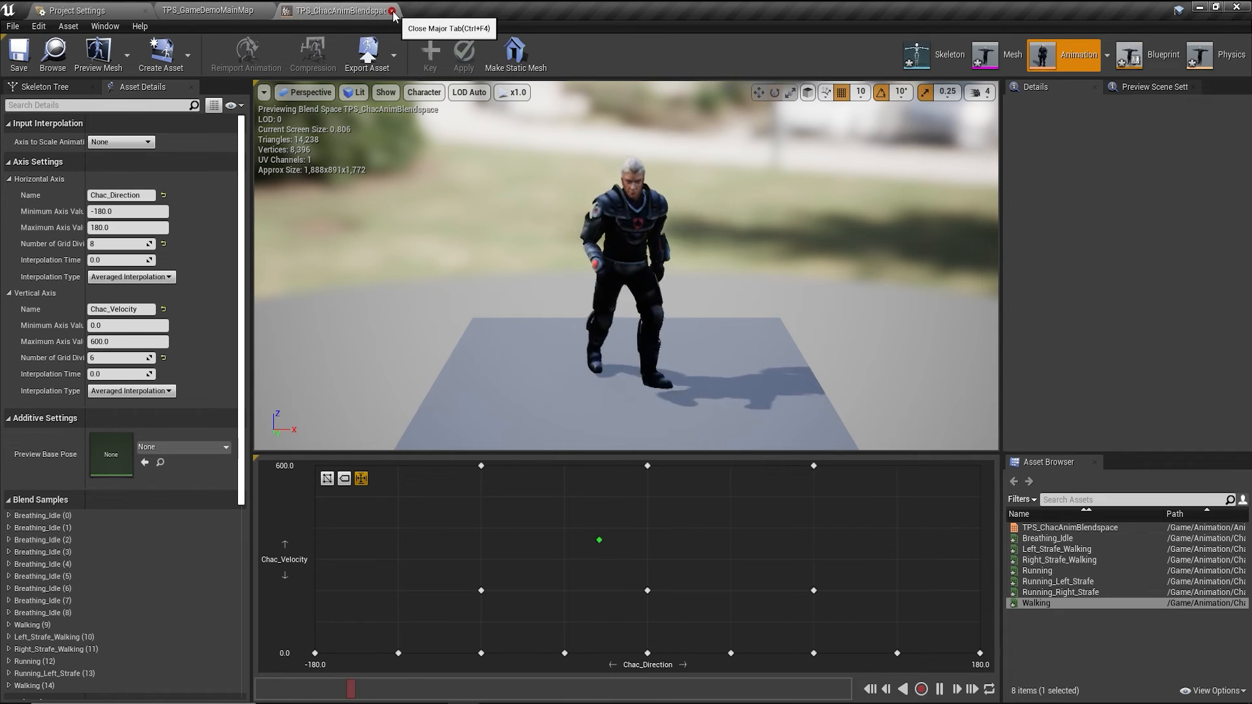
Close the blend space and open the TPS_Character blueprint from the TPS_GameMode folder.
click(392, 12)
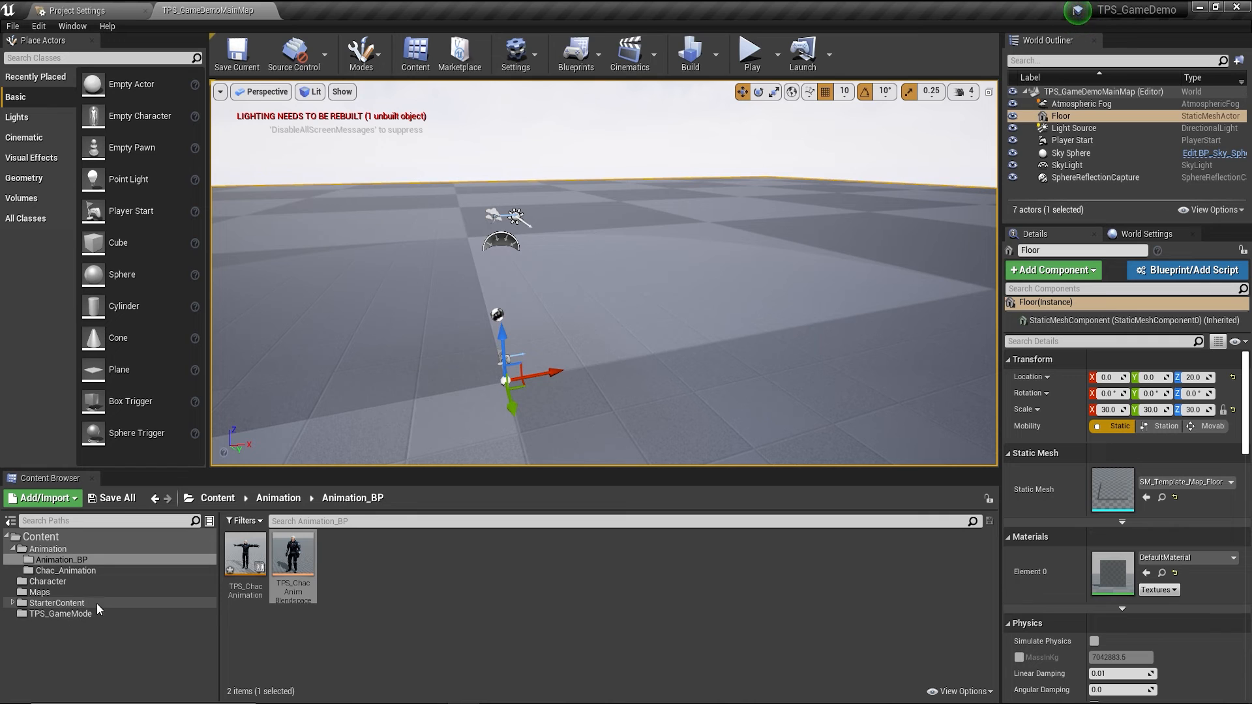
click(60, 613)
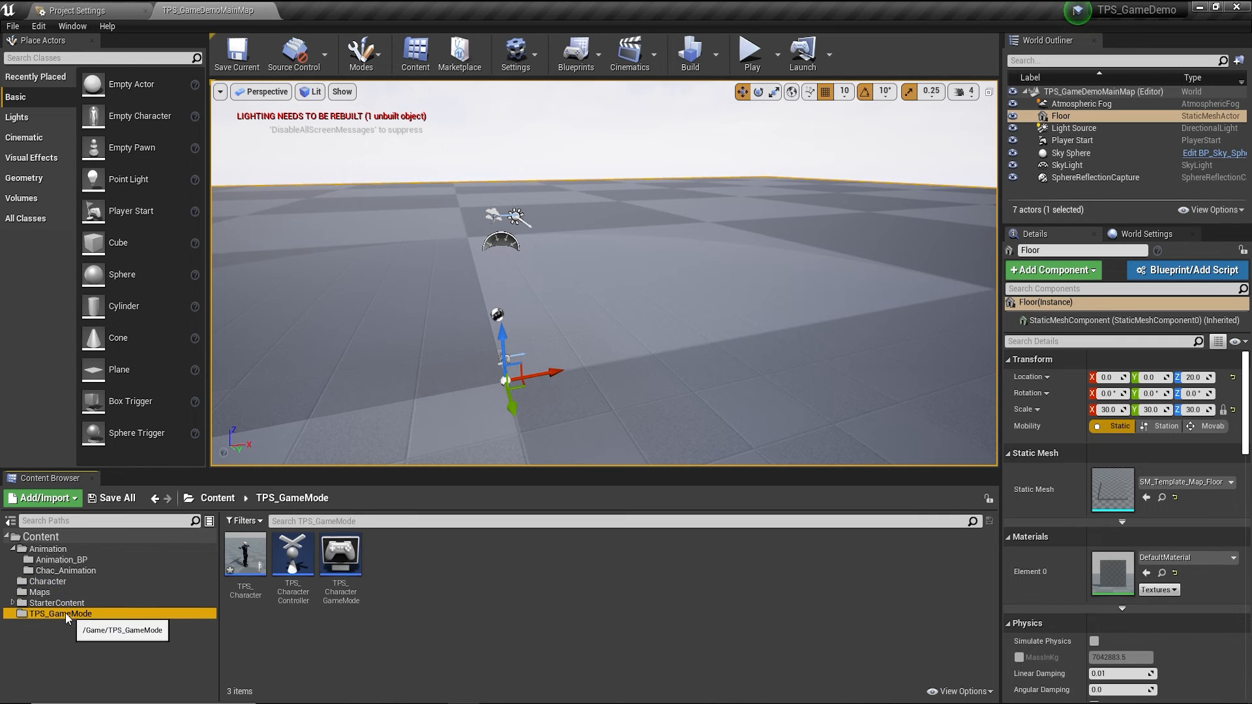
double_click(245, 587)
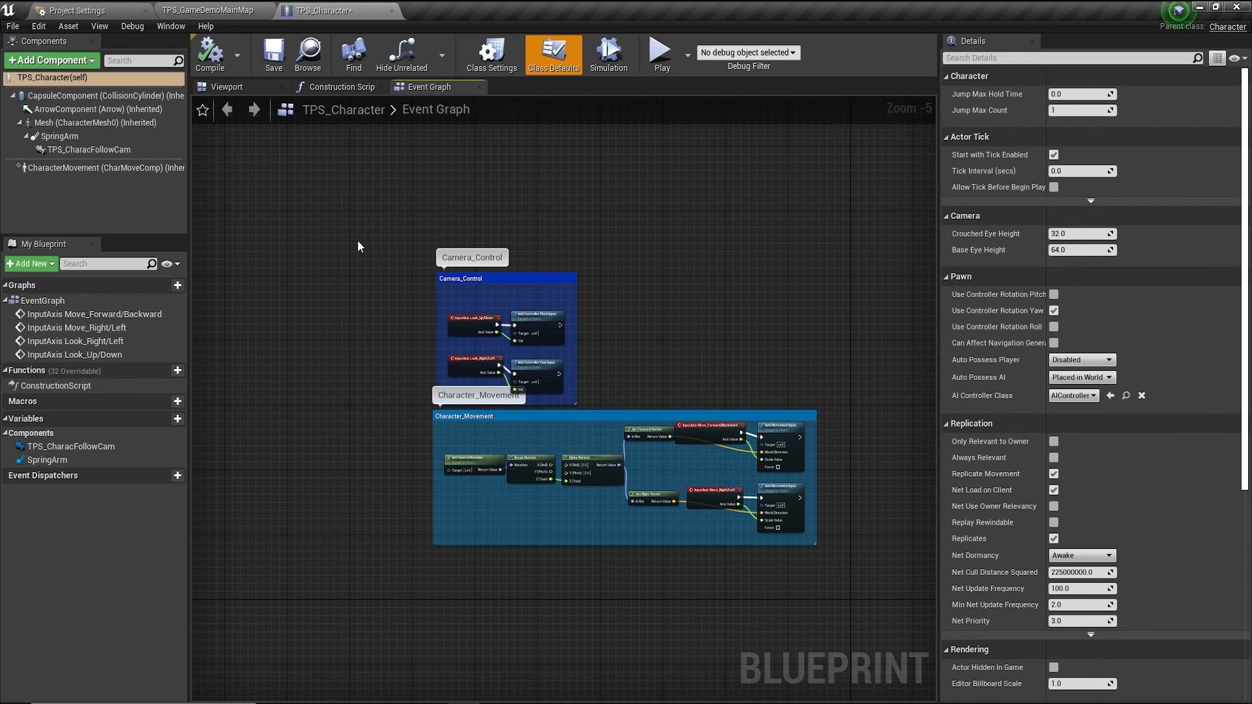
Inspect the SpringArm, FollowCamera and Mesh components of TPS_Character.
right_drag(358, 241, 381, 257)
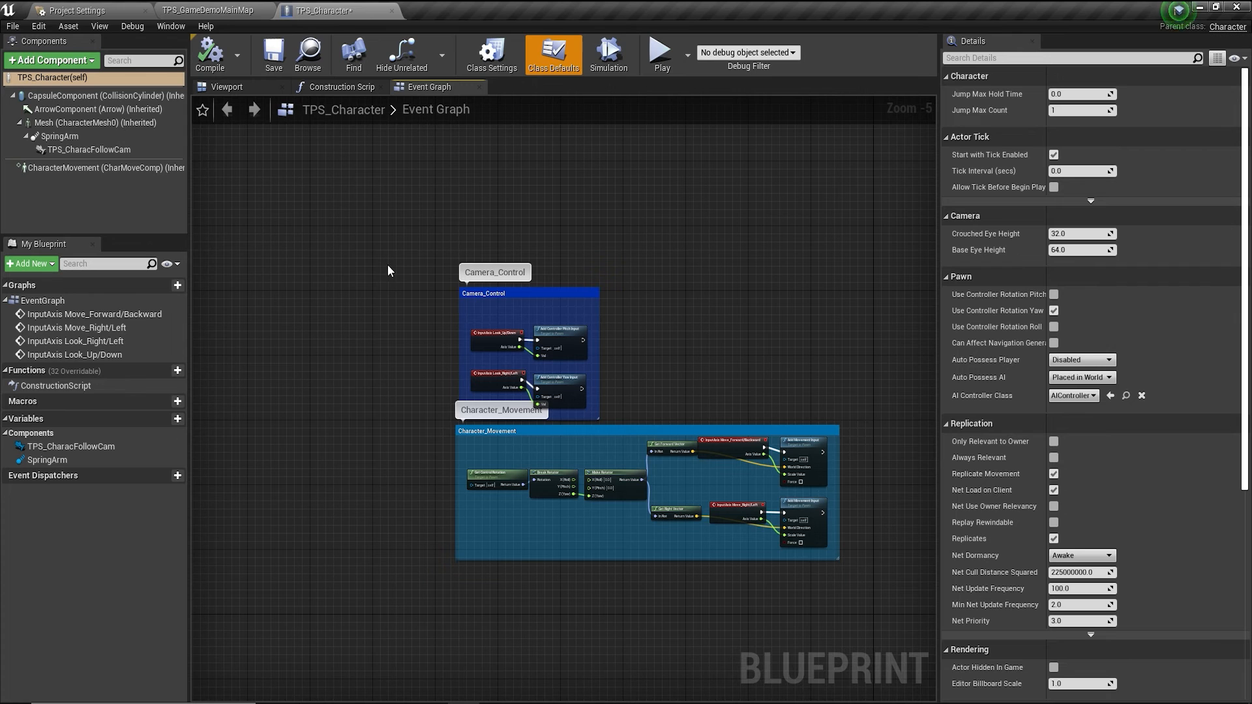
click(54, 138)
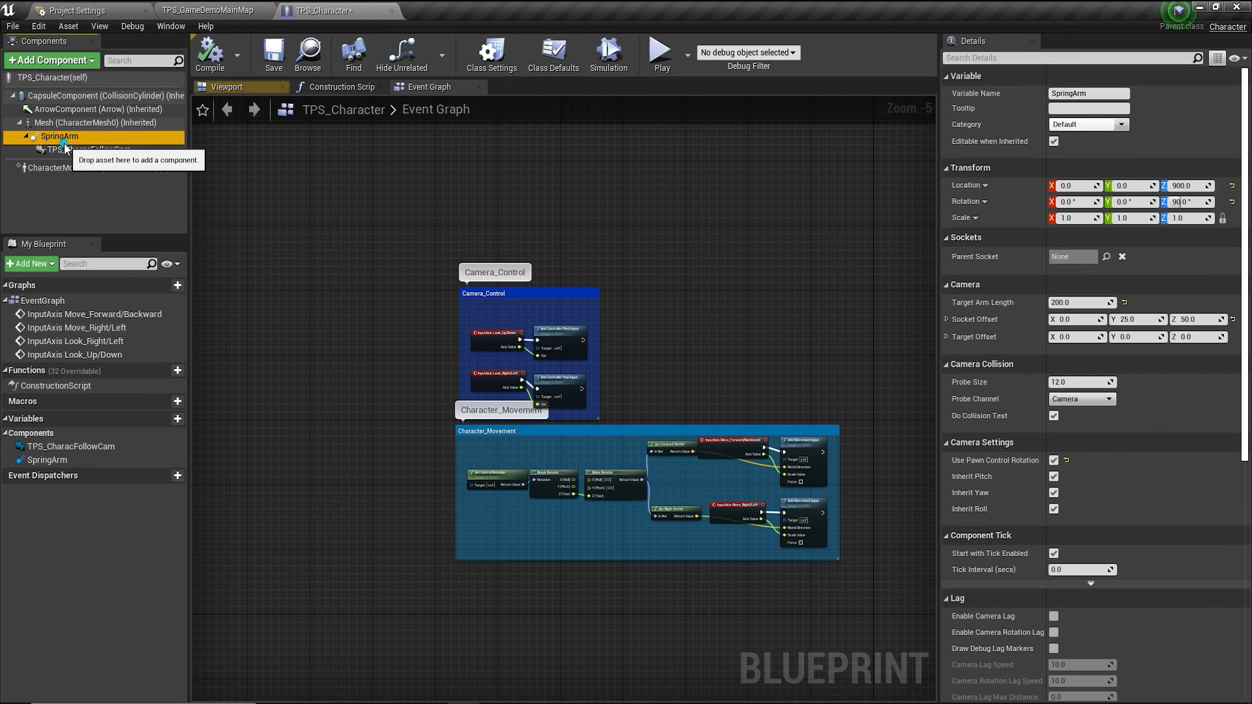
click(56, 147)
click(57, 137)
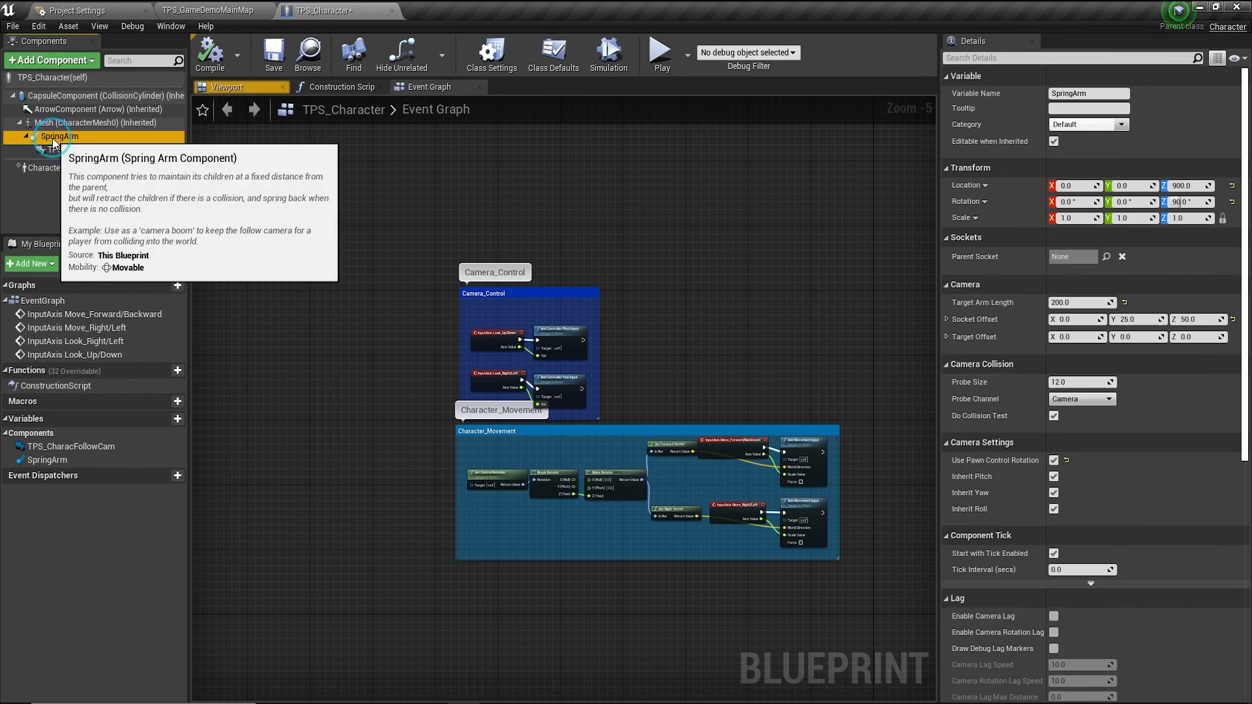
click(60, 150)
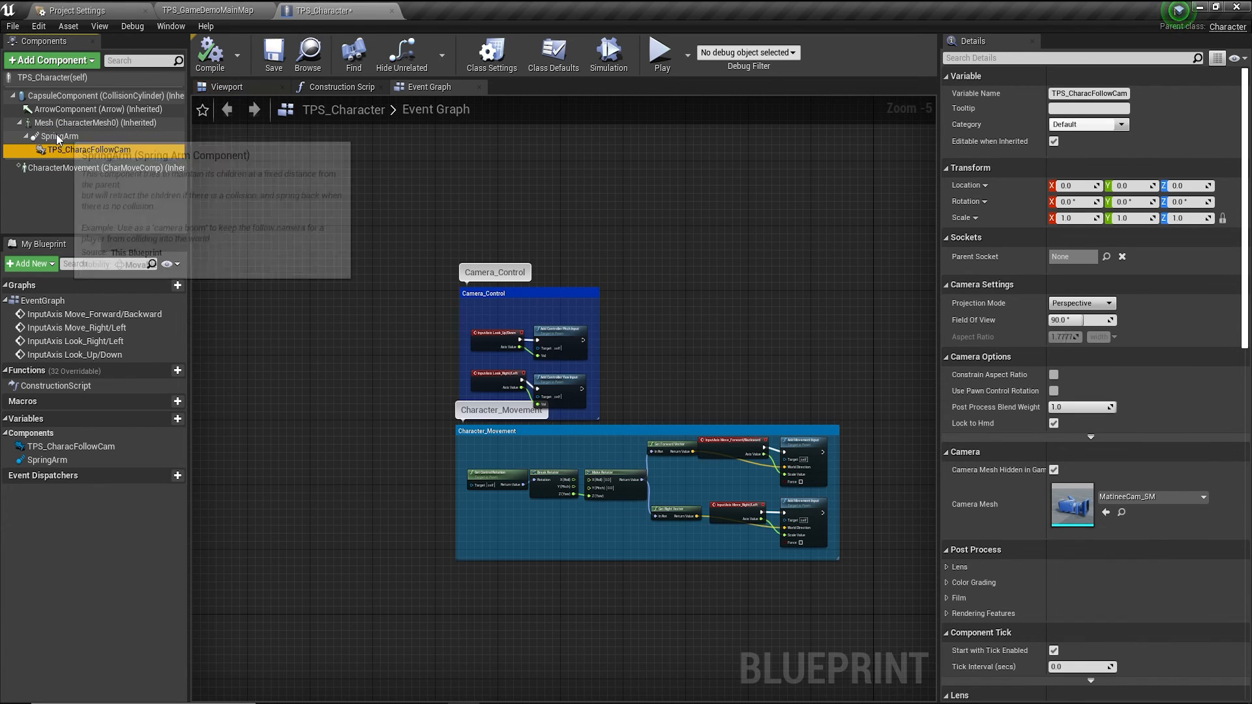
click(60, 124)
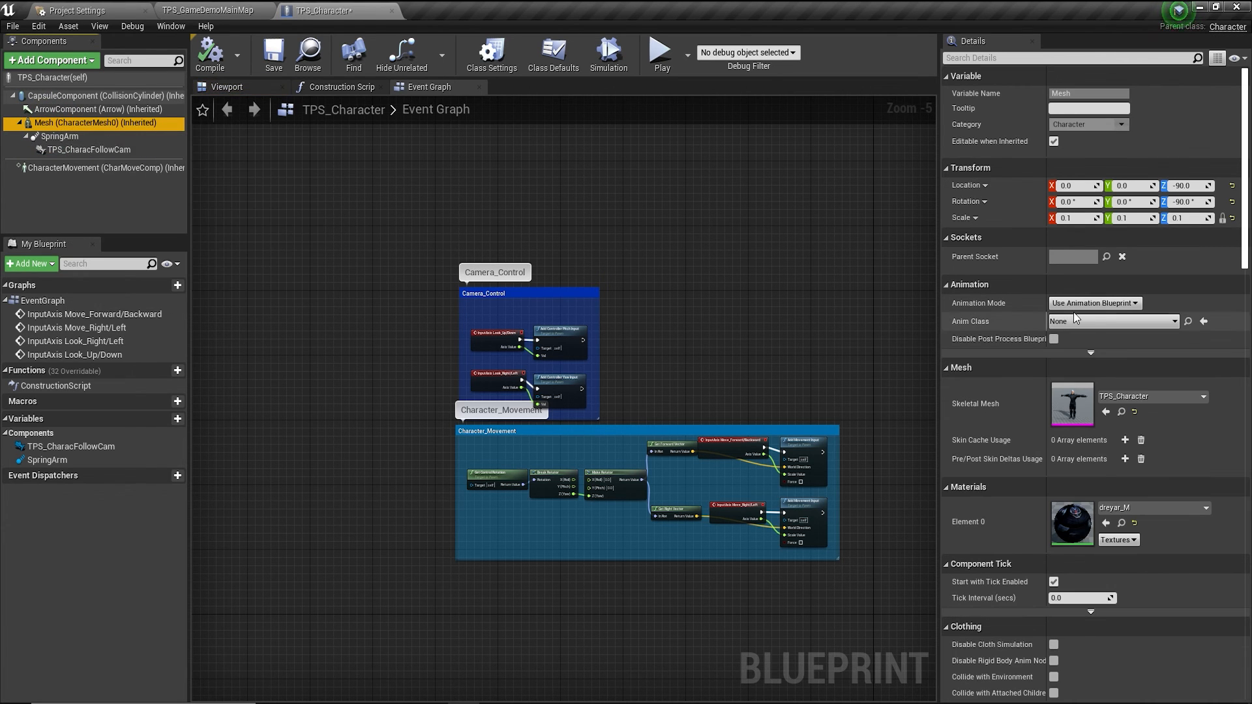
Set the Mesh component's Anim Class to TPS_ChacAnimation_C and preview the character.
click(1119, 321)
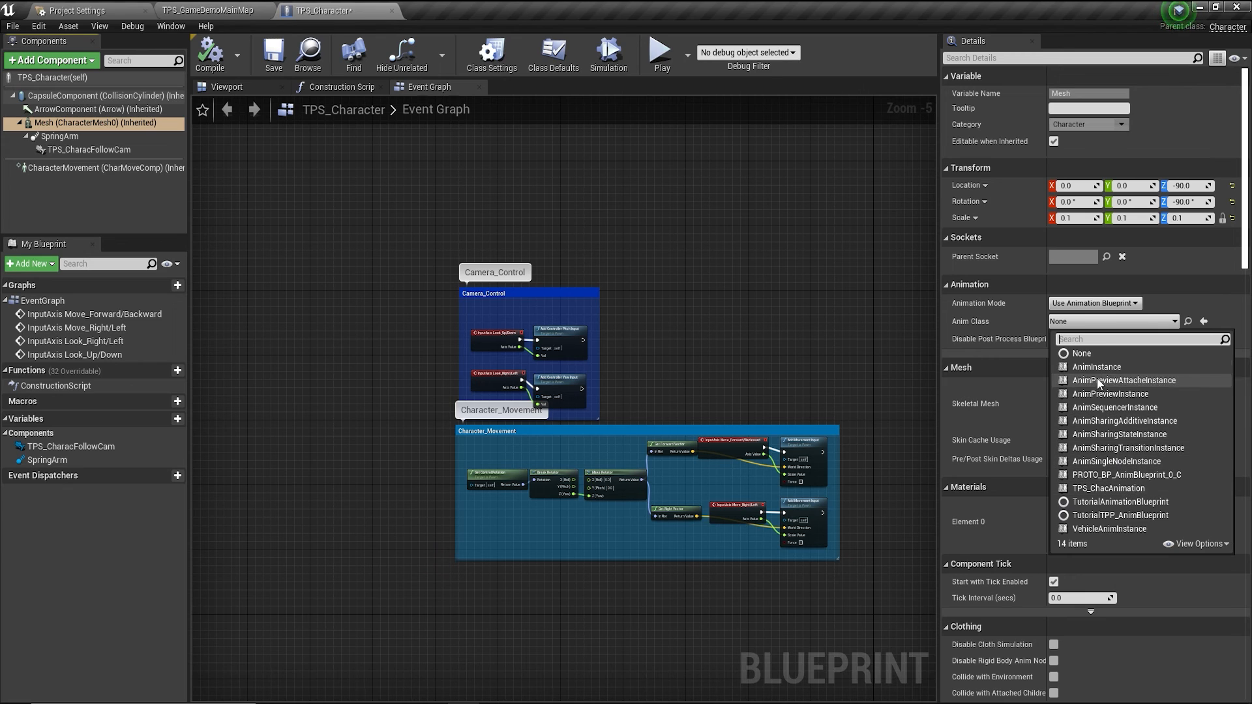
click(1109, 488)
click(225, 89)
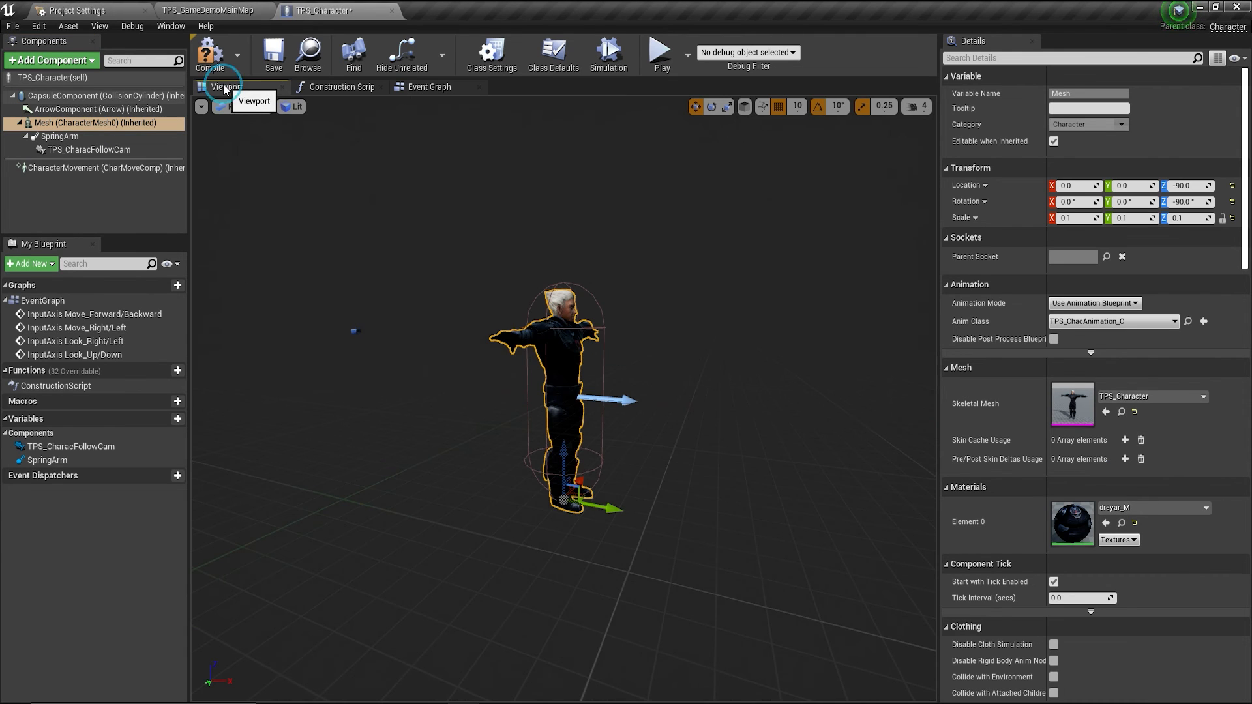
Compile and save TPS_Character, then return to the level and the Animation_BP folder.
click(210, 52)
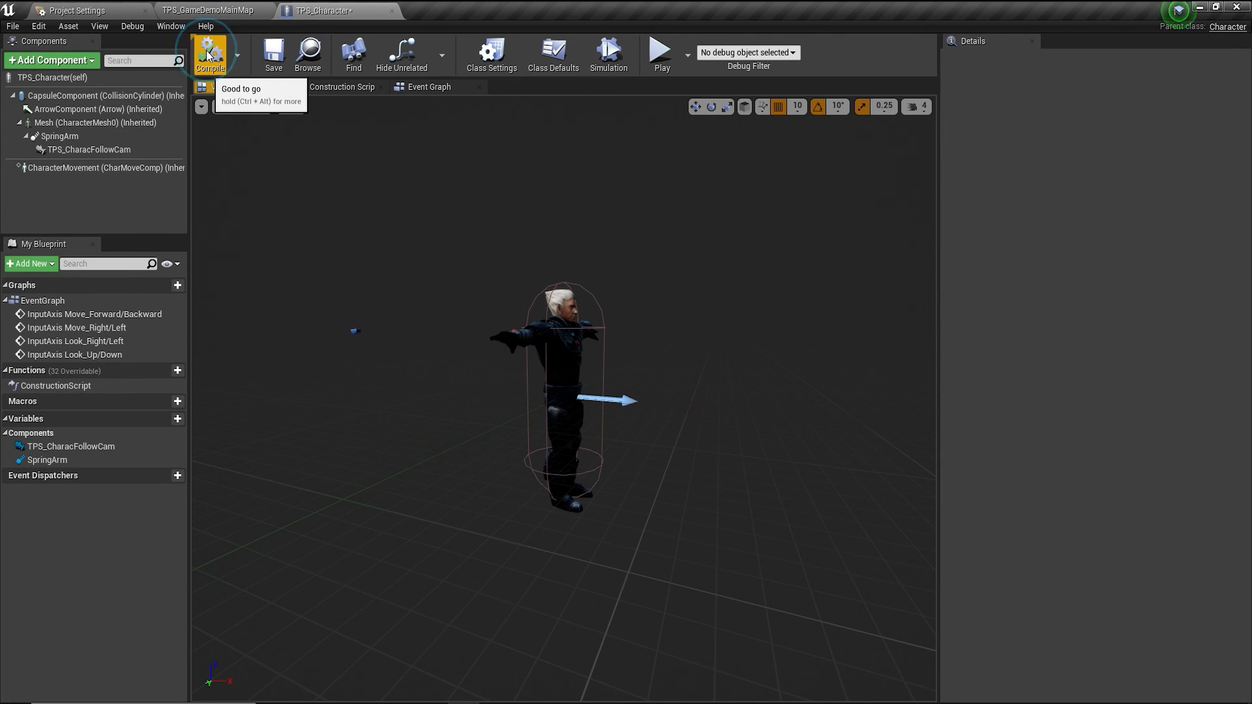
click(268, 64)
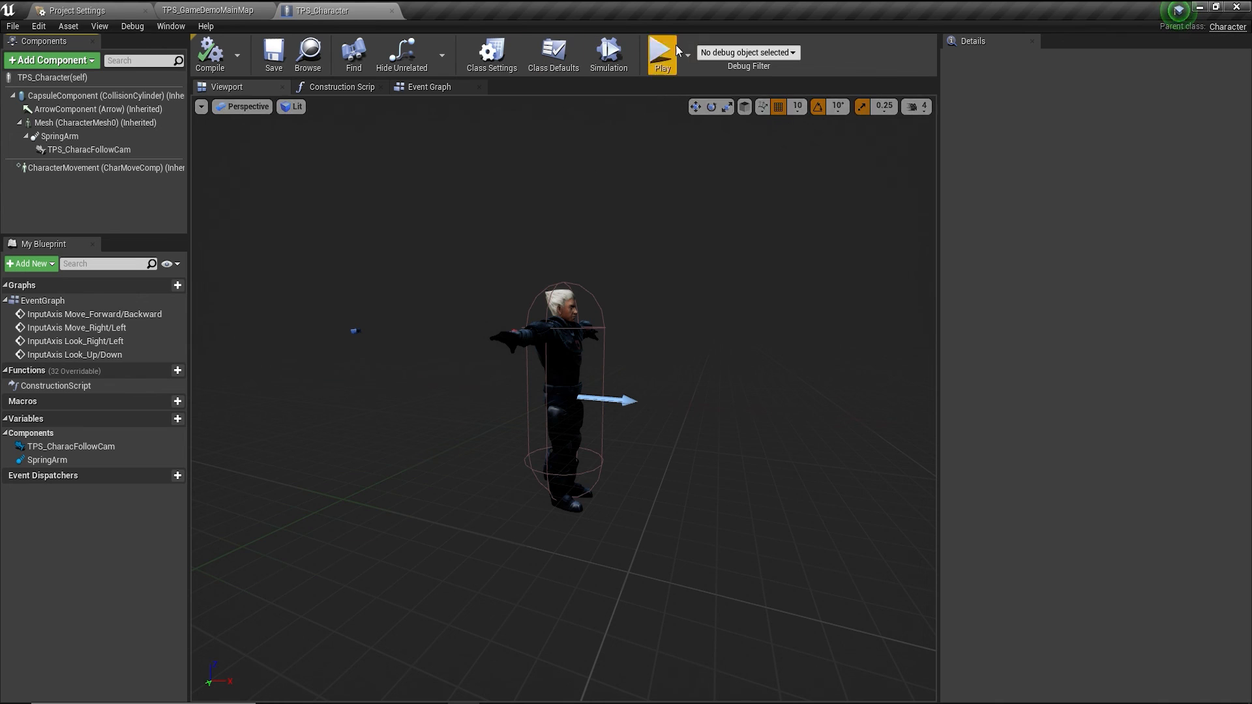
click(196, 10)
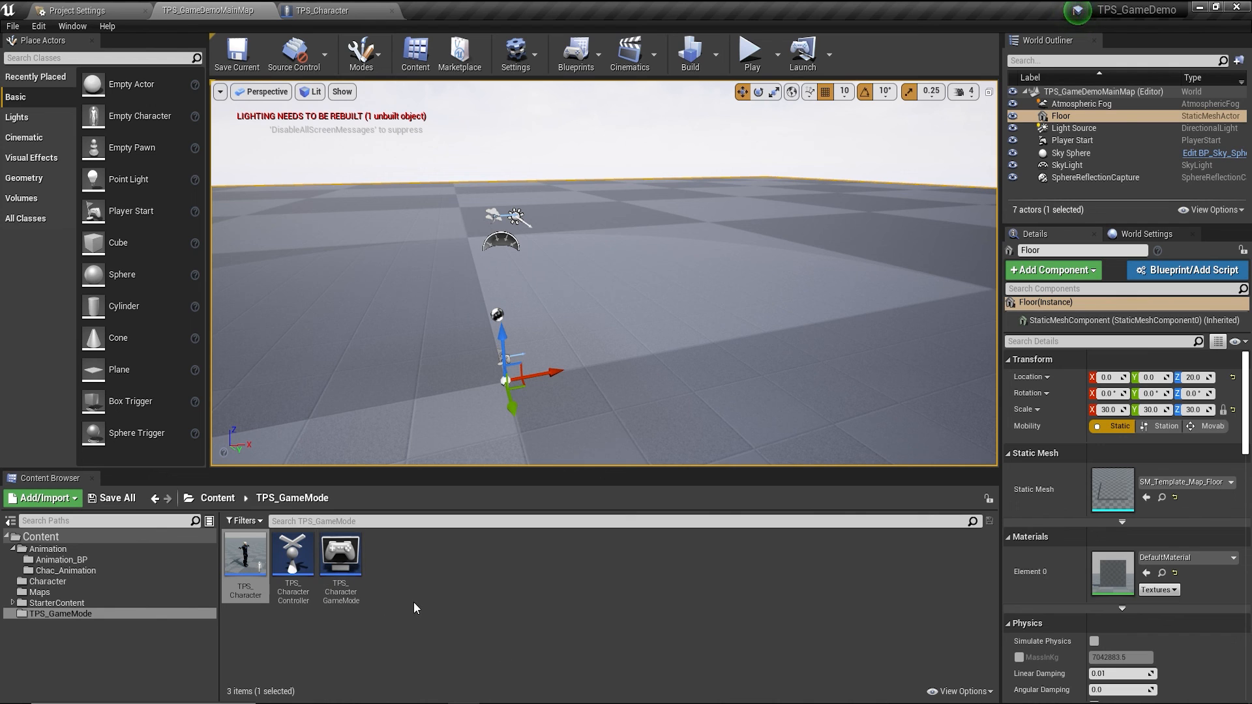
click(48, 560)
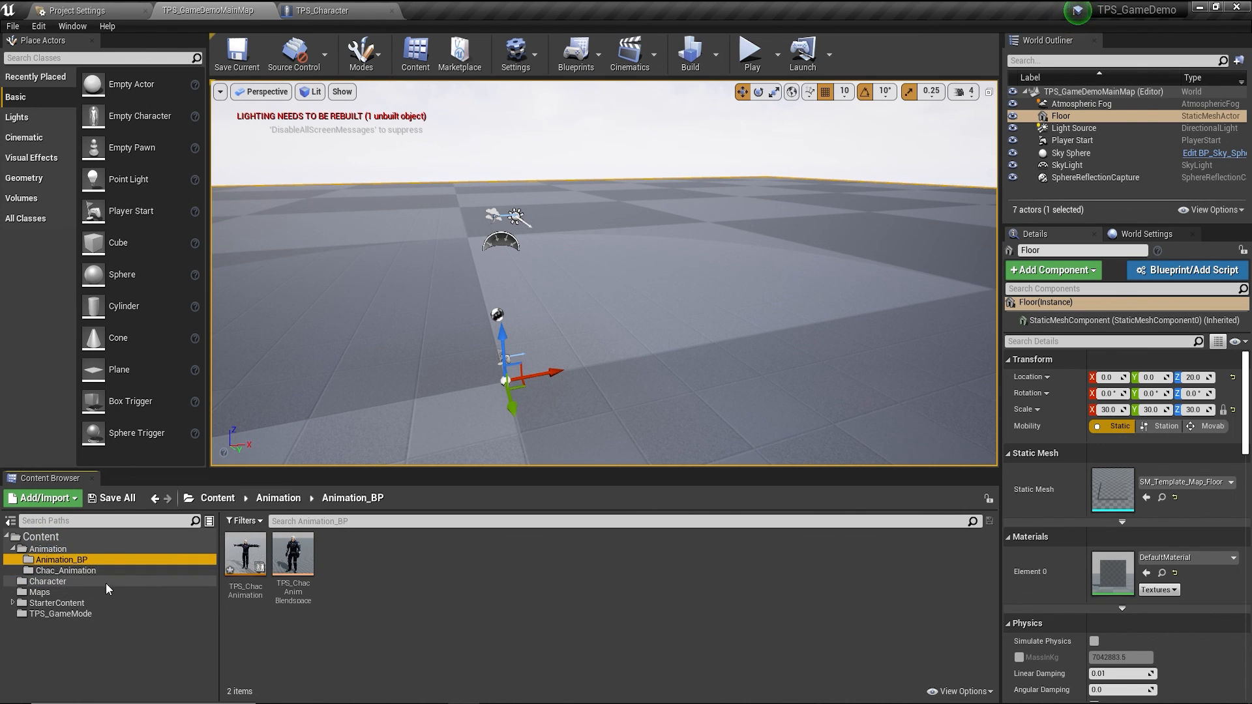